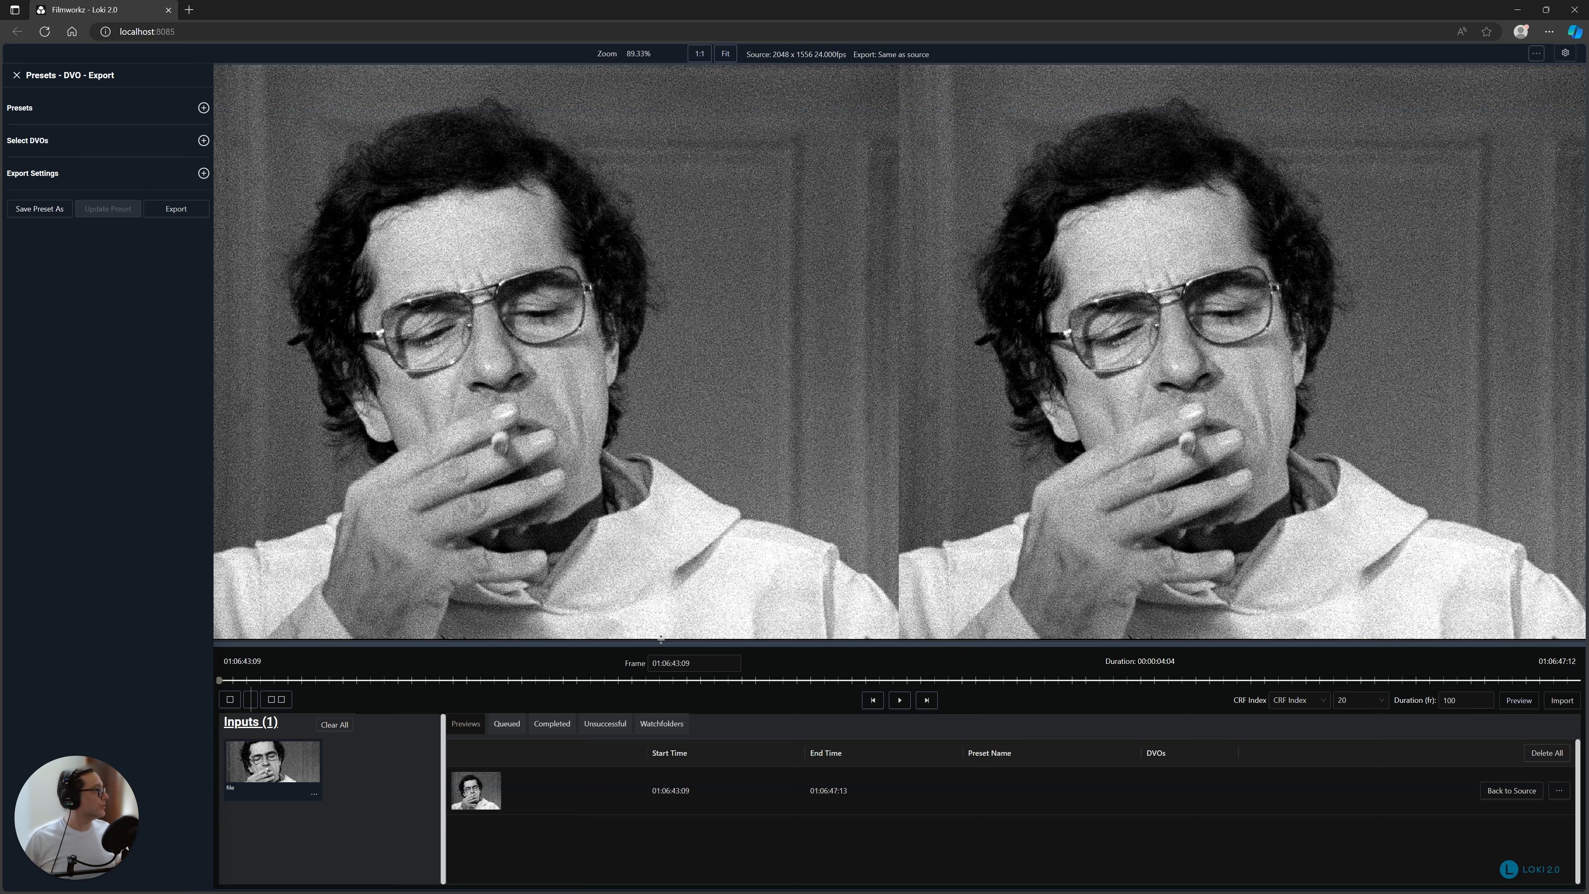
Step: Play and pause the source clip in the single-image view and examine its grain at several zoom levels
scroll(842, 511, down, 5)
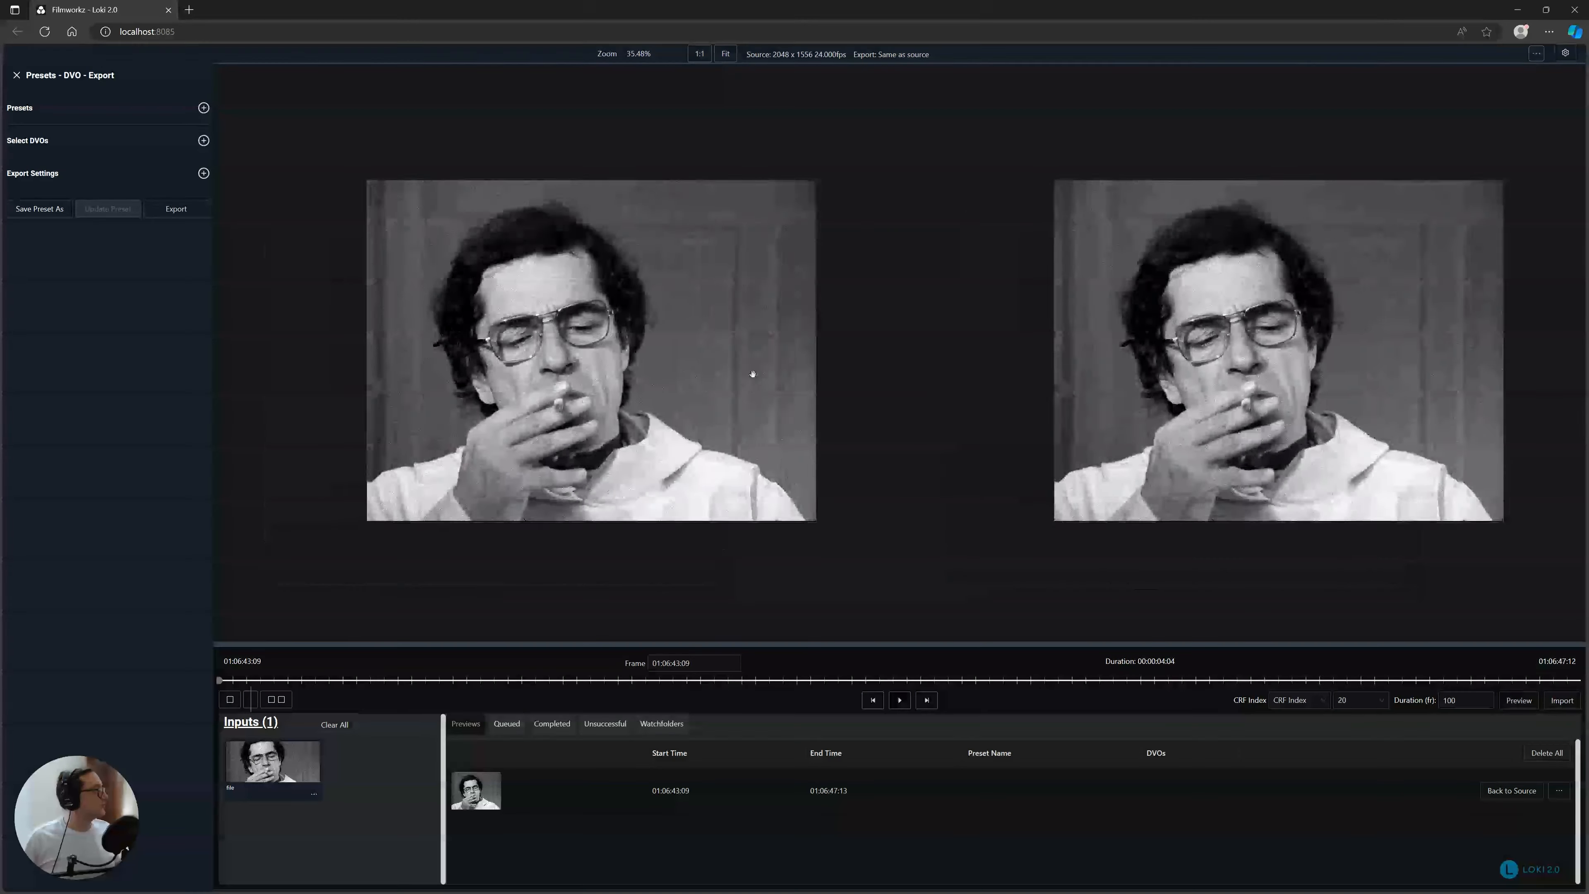
scroll(744, 378, up, 3)
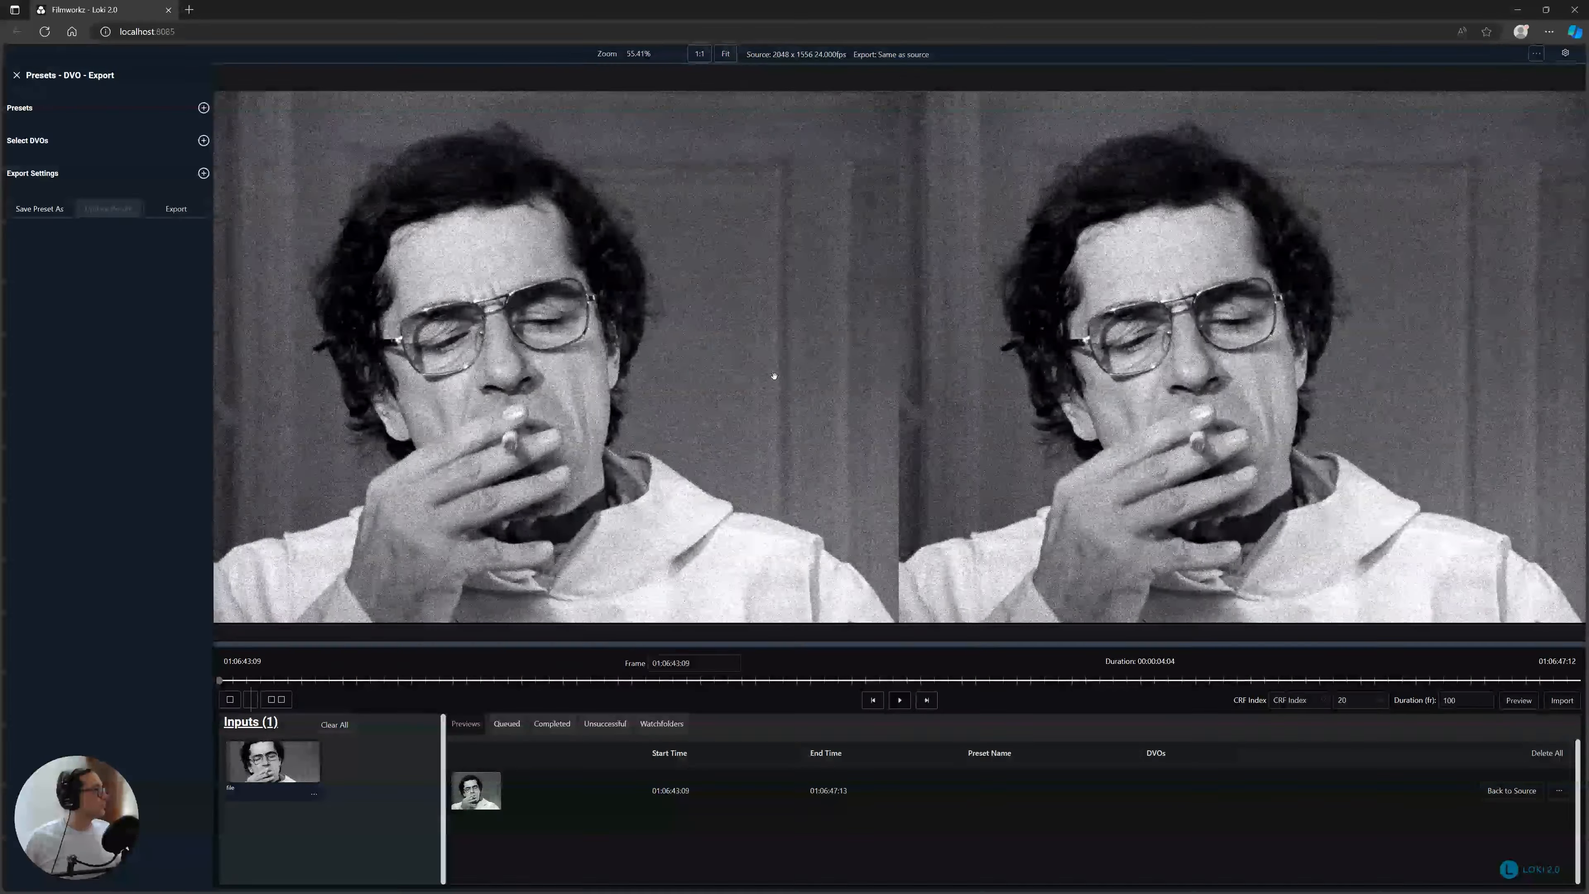
drag(775, 376, 769, 377)
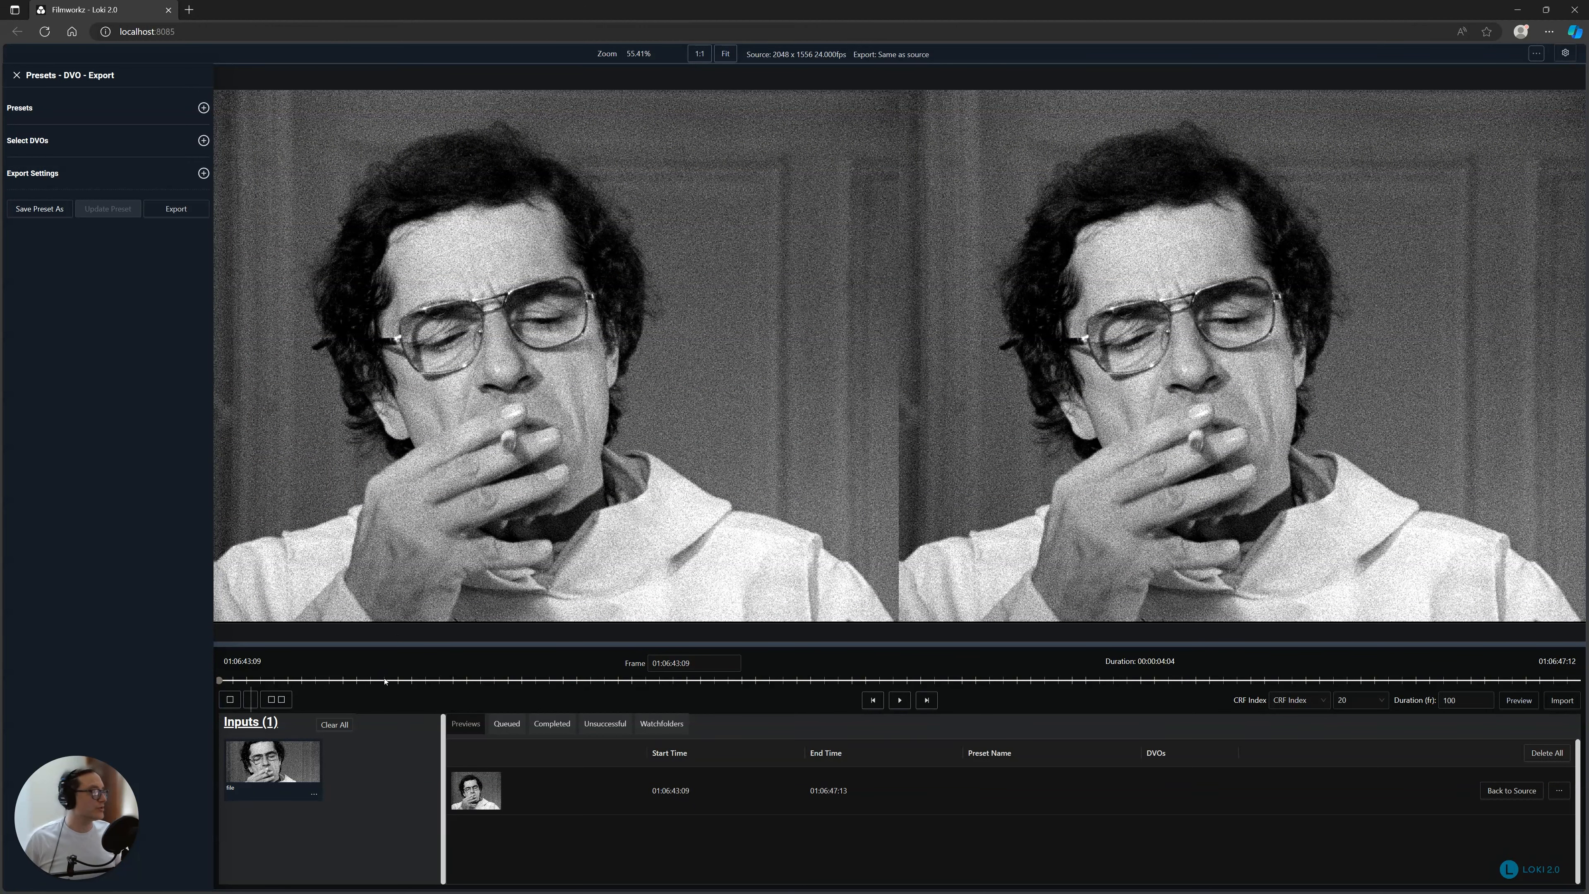
click(228, 700)
click(899, 700)
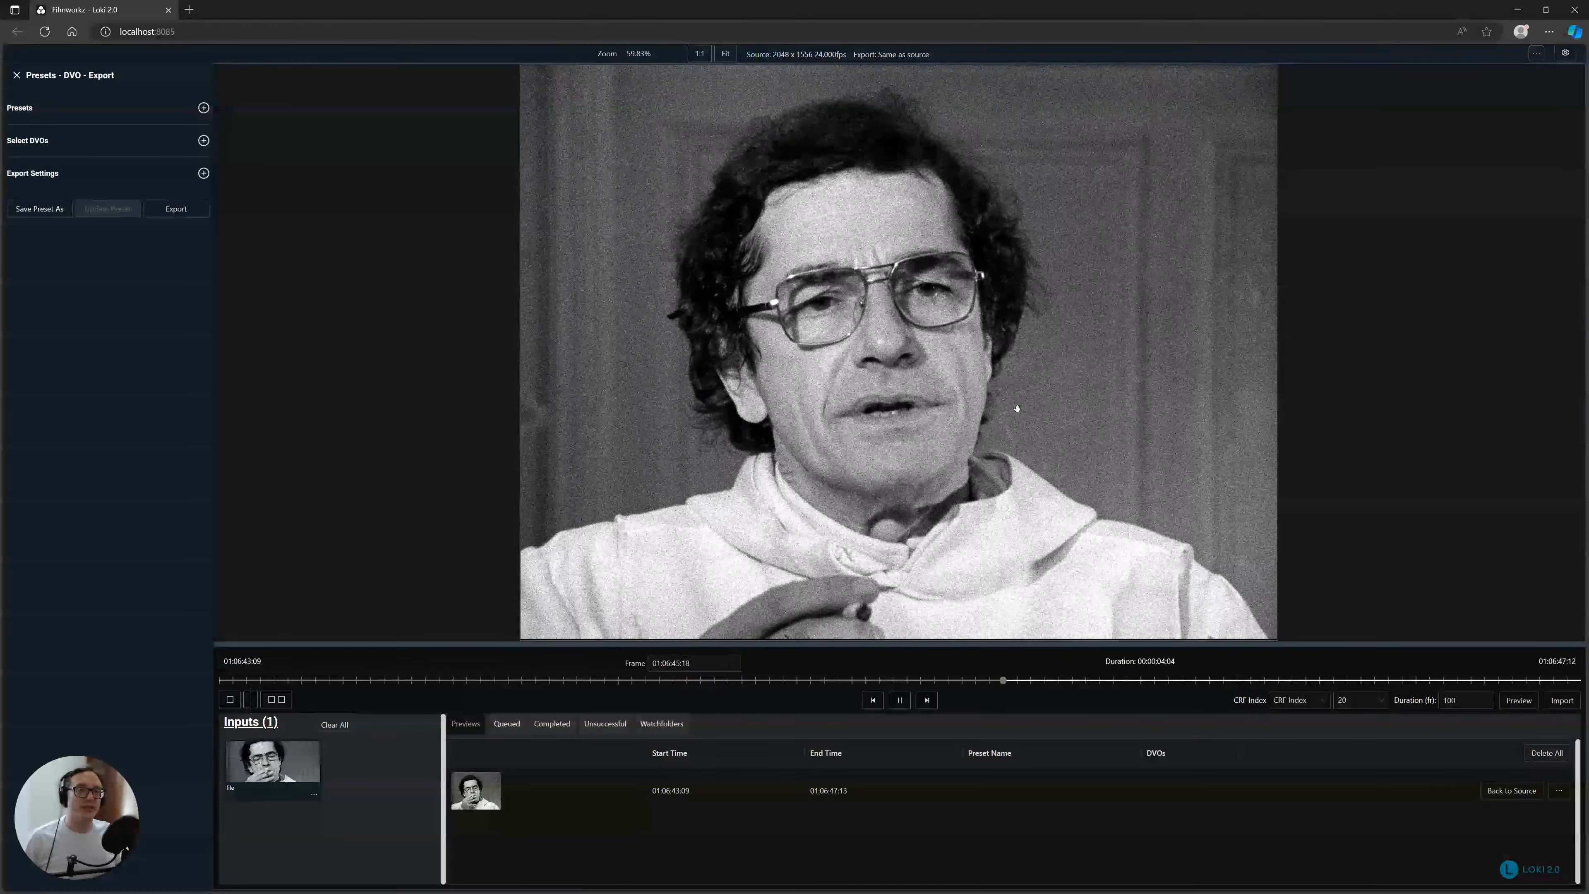
click(899, 699)
scroll(842, 385, up, 3)
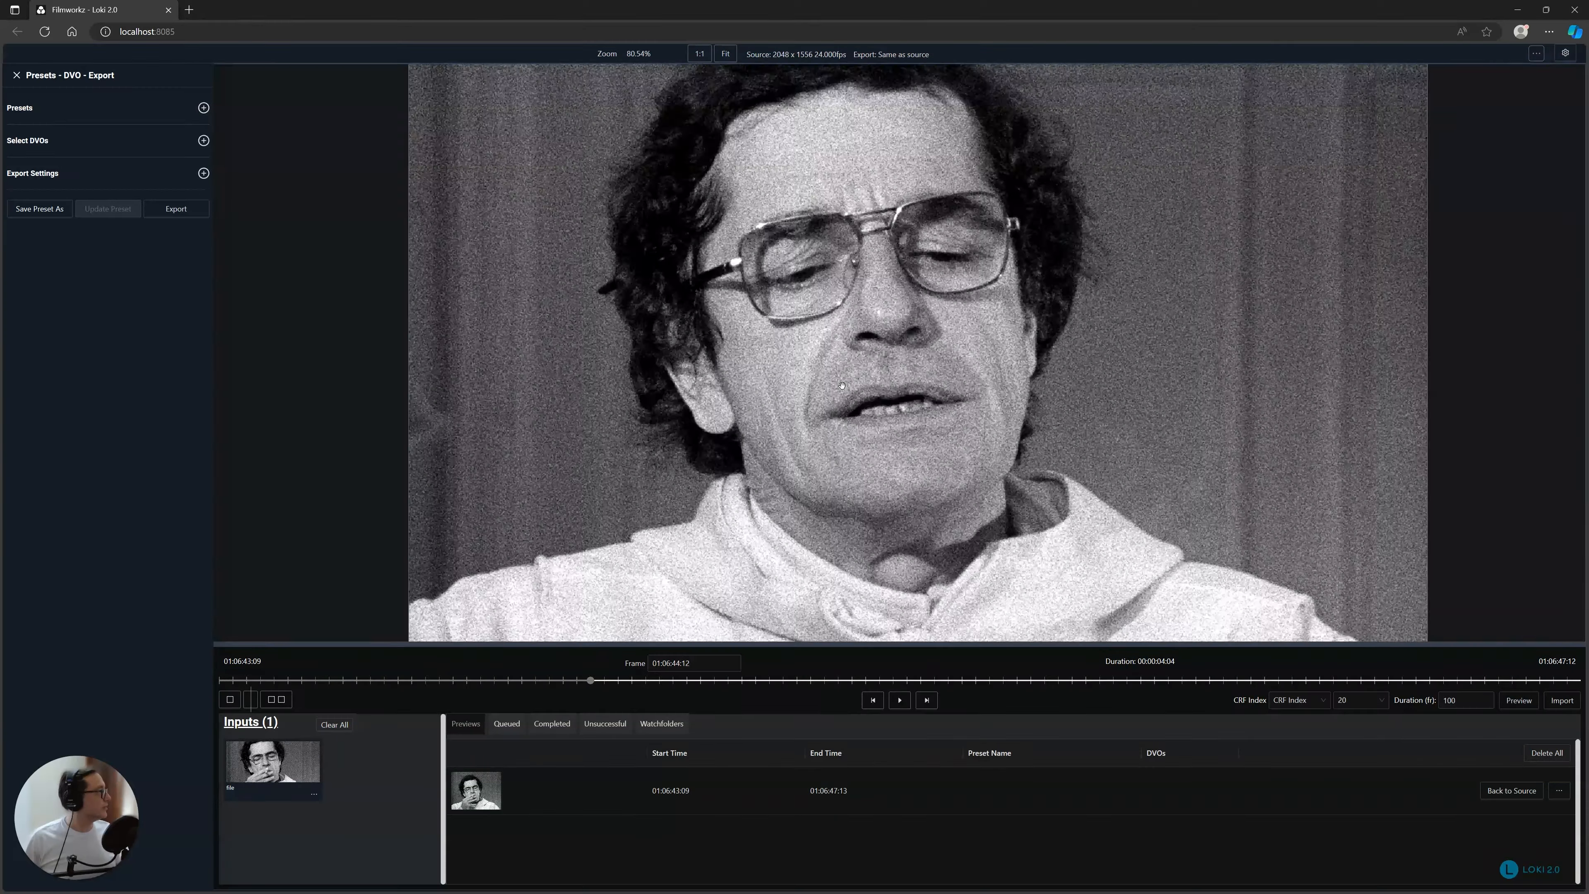
scroll(842, 384, up, 3)
scroll(890, 350, down, 6)
drag(885, 354, 924, 357)
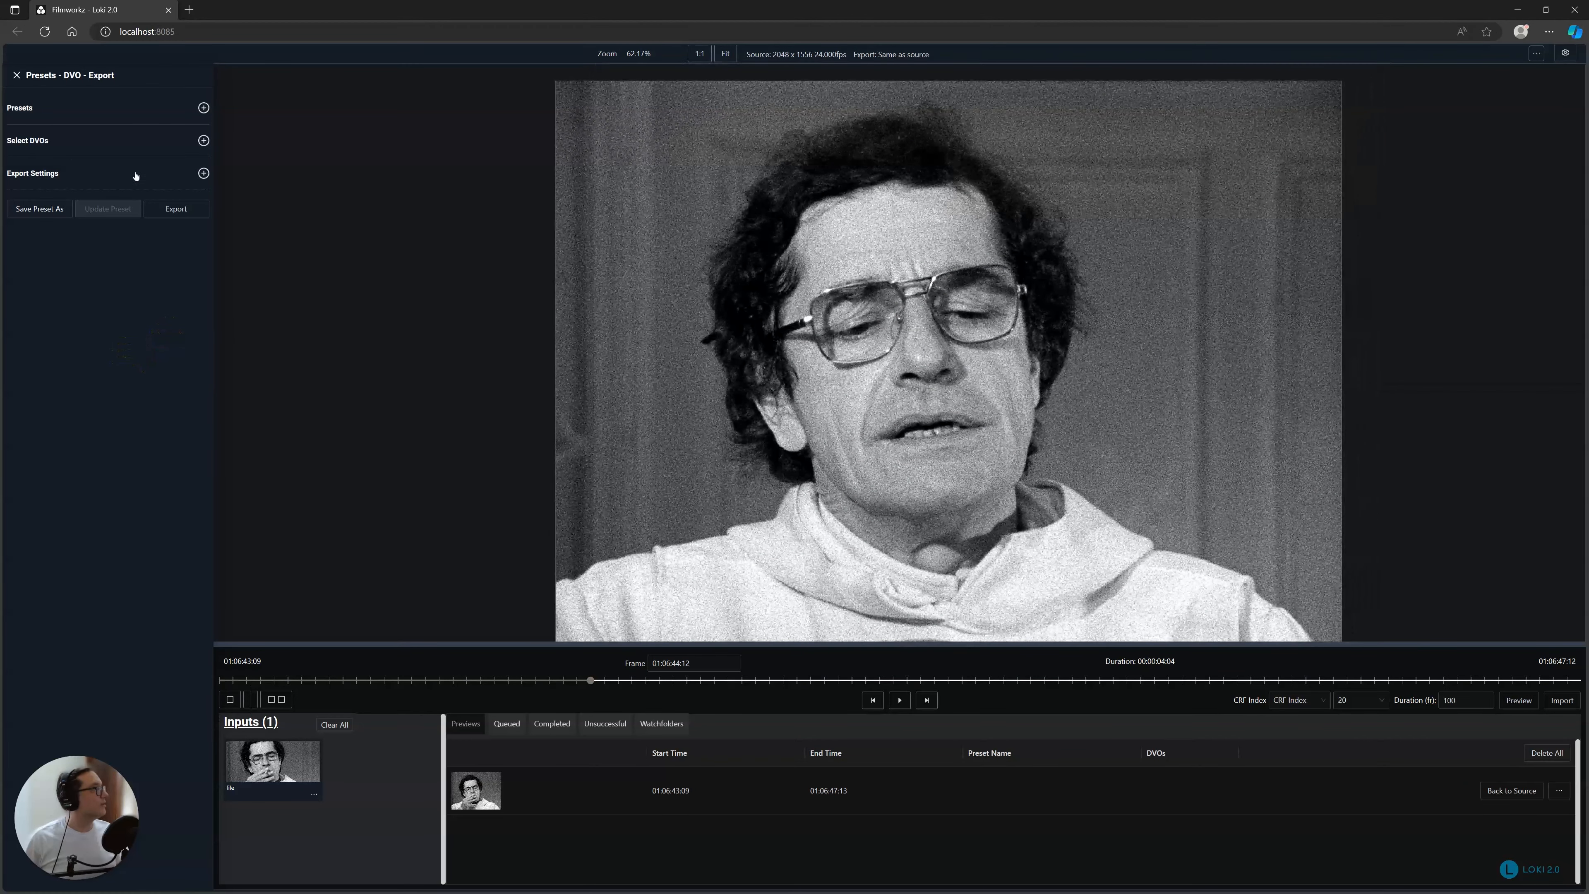
Step: Add the DVO Velvet effect from the DVO Video Pack and look over its parameters
click(43, 143)
click(53, 168)
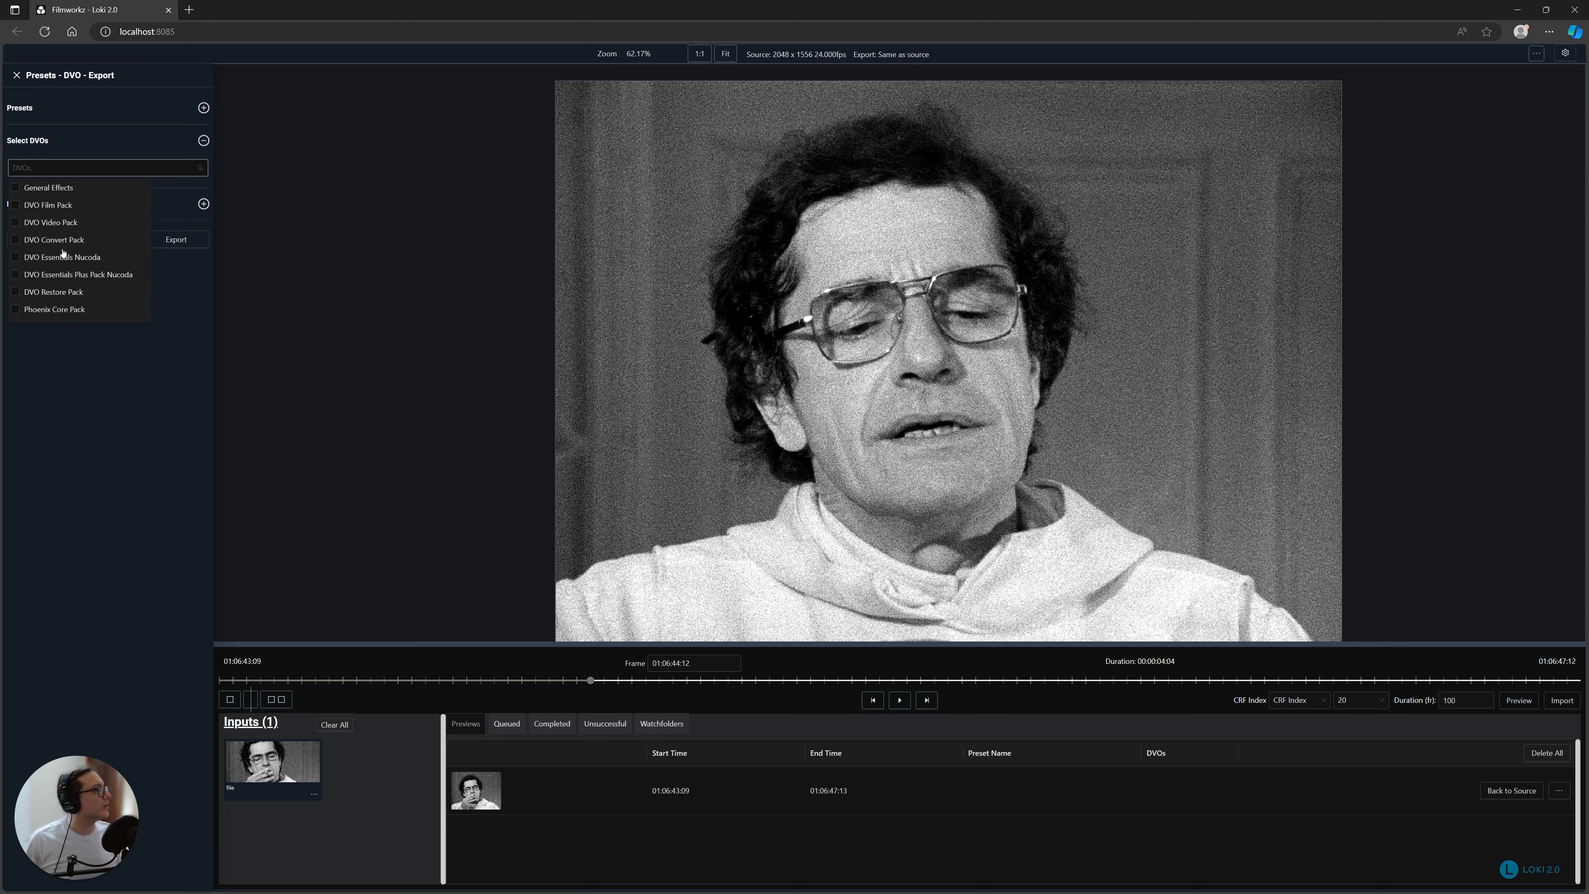
click(63, 225)
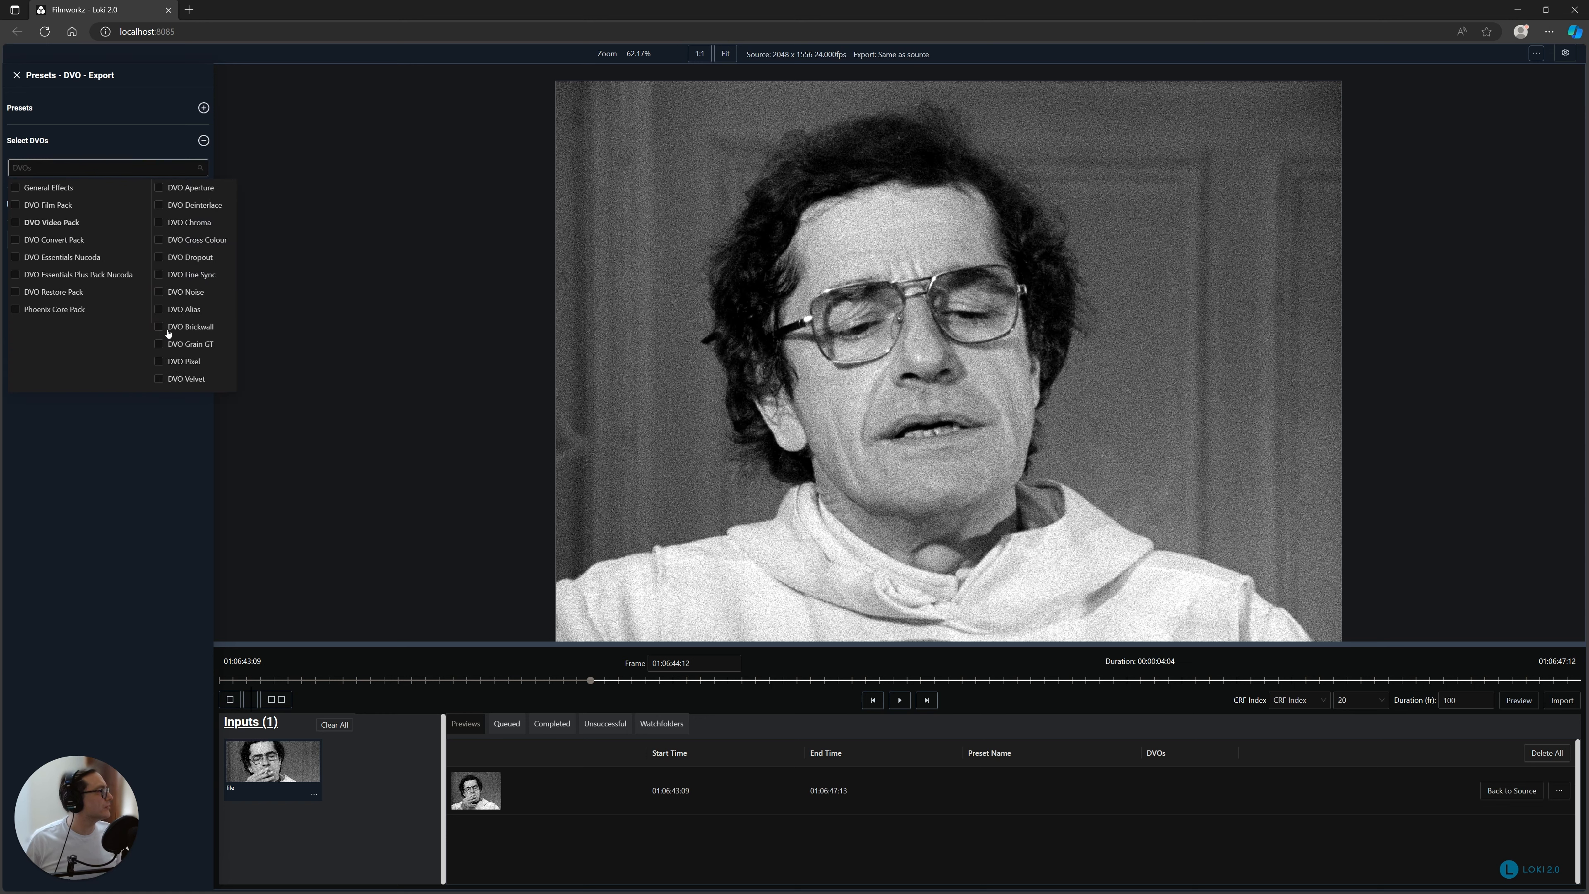
click(186, 378)
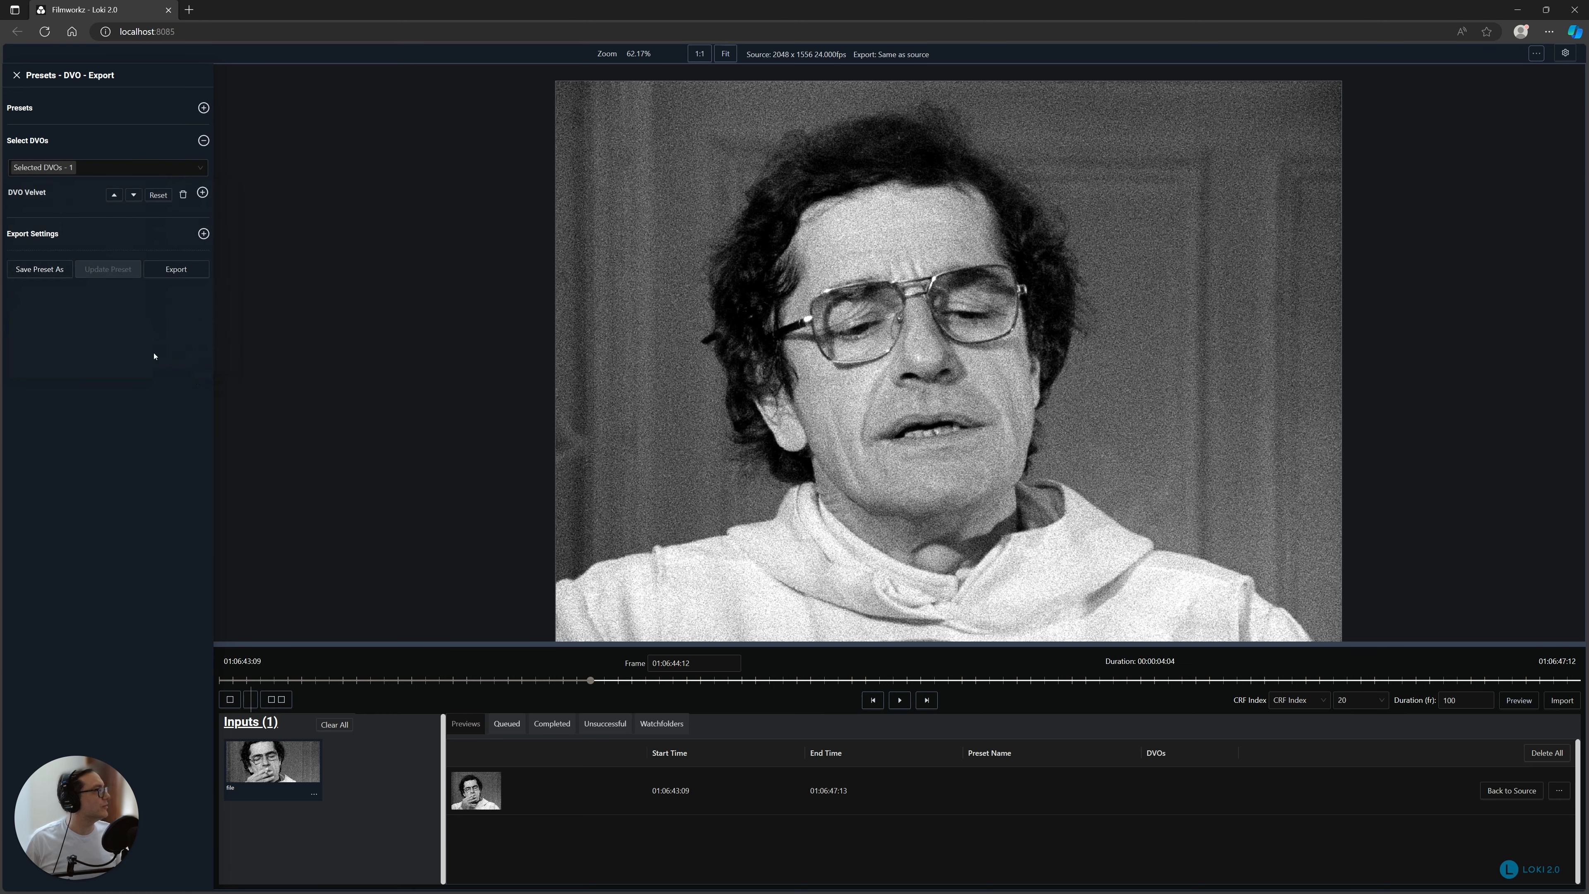
click(31, 194)
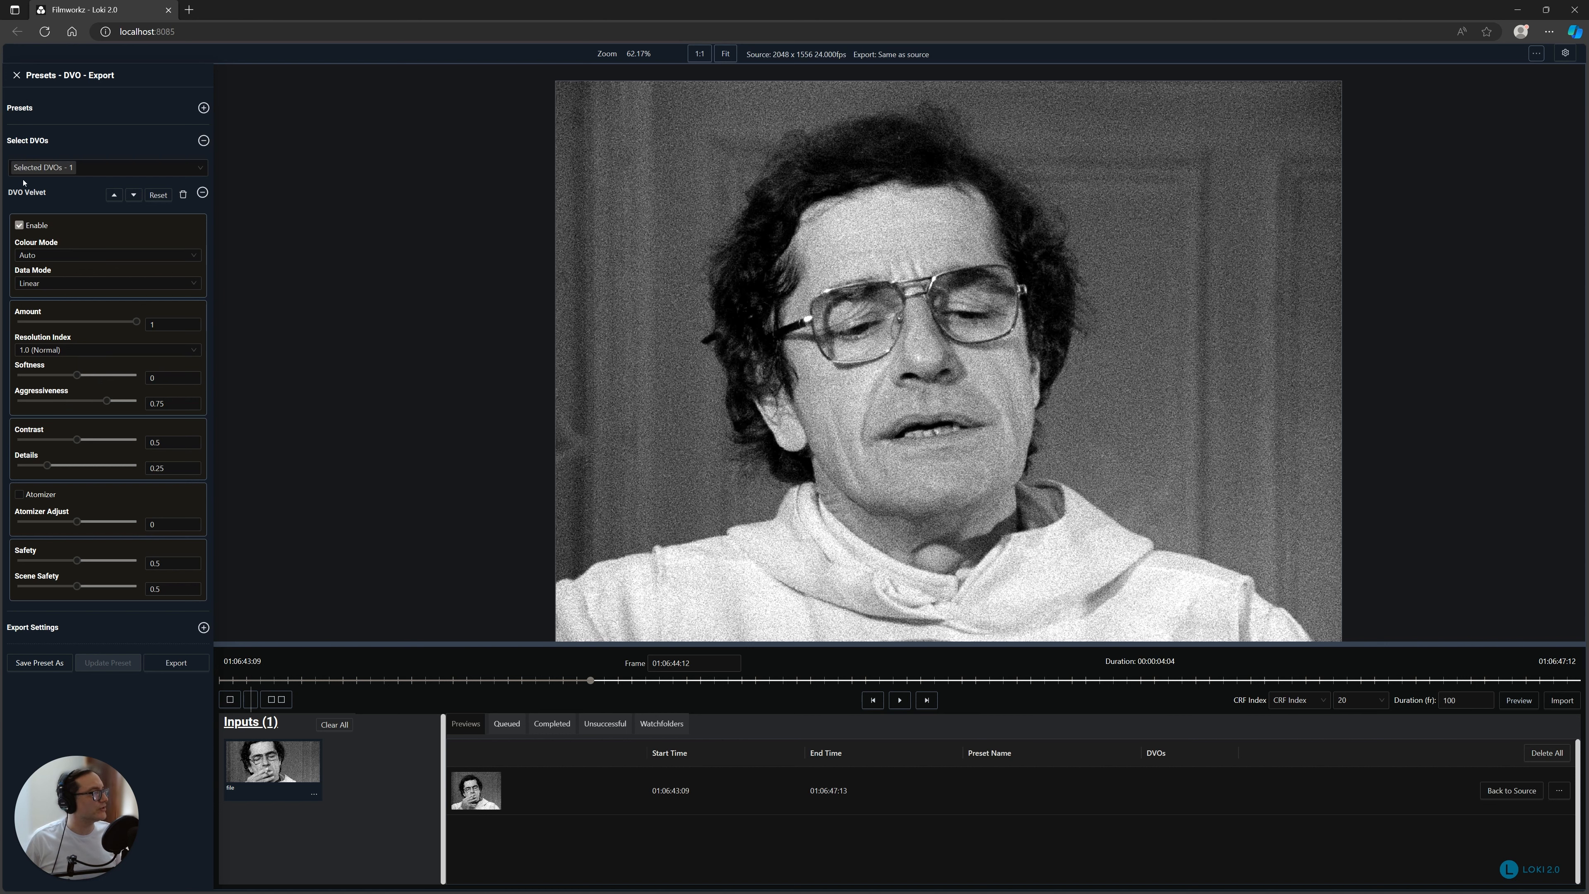
click(45, 194)
Step: Set the preview duration to 50 frames and generate a preview with DVO Velvet
double_click(1450, 700)
text(0)
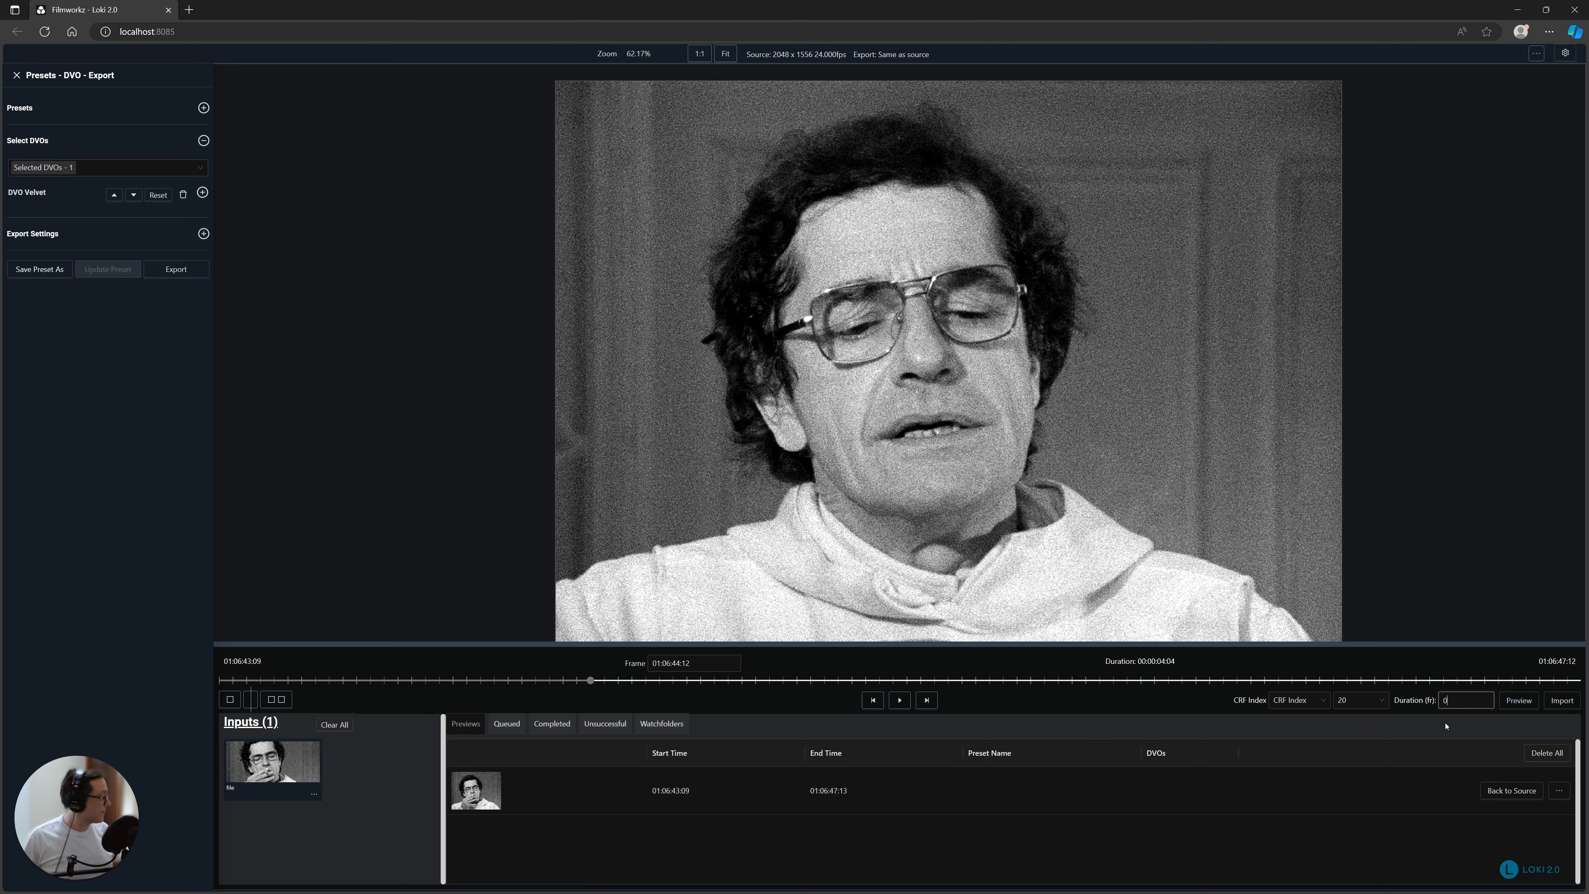
text(50)
click(1527, 705)
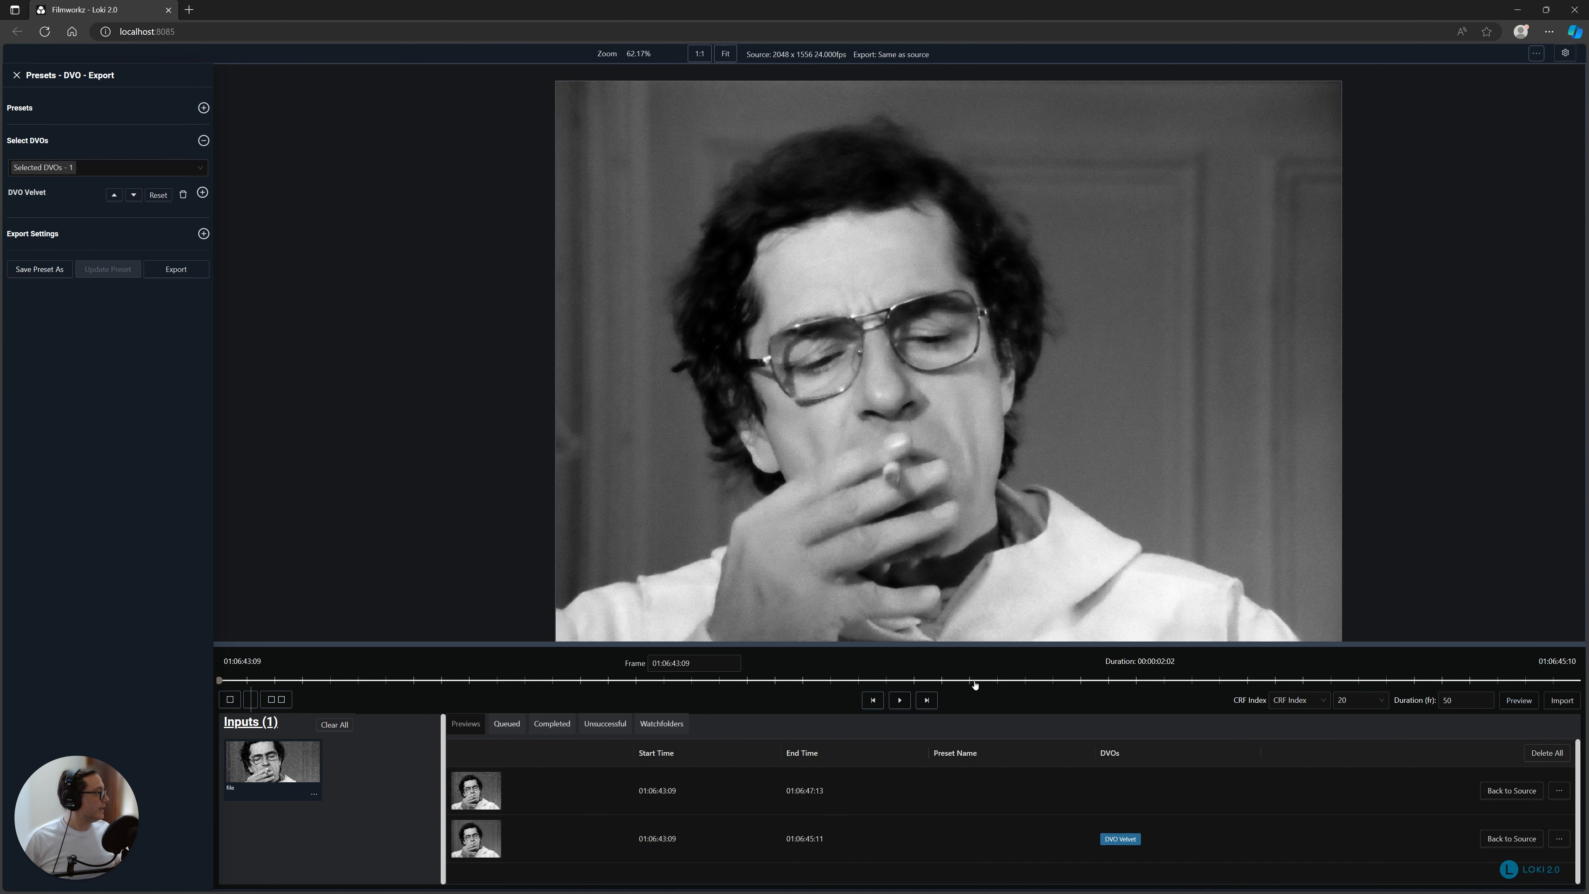
Step: Compare the source with the DVO Velvet preview side by side and with the split wipe across the face, playing the clip briefly
click(280, 699)
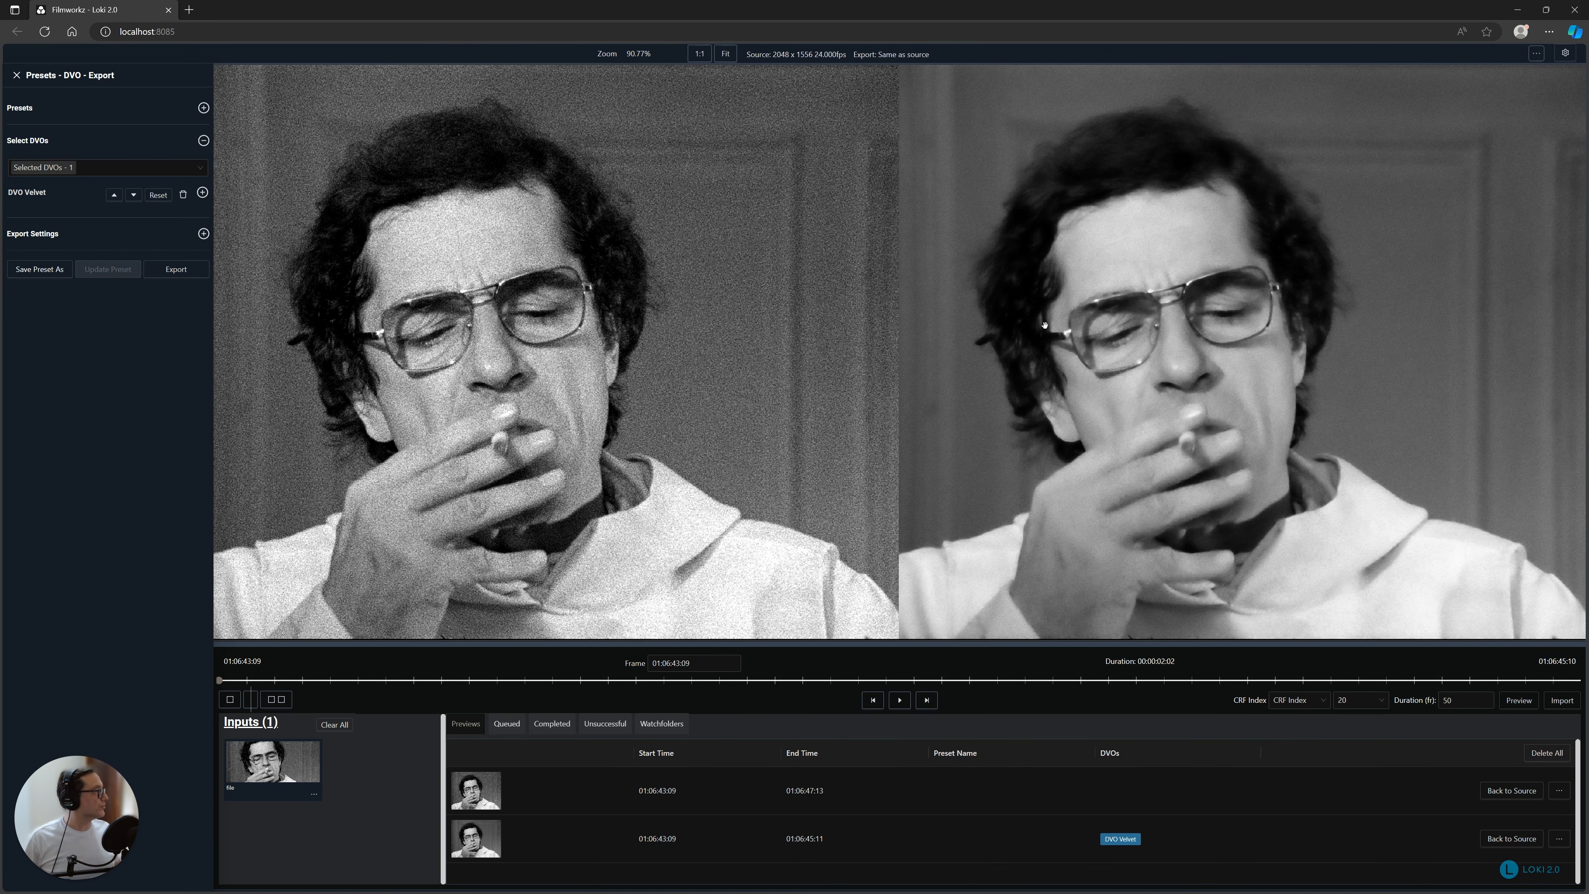
click(251, 700)
drag(899, 383, 865, 400)
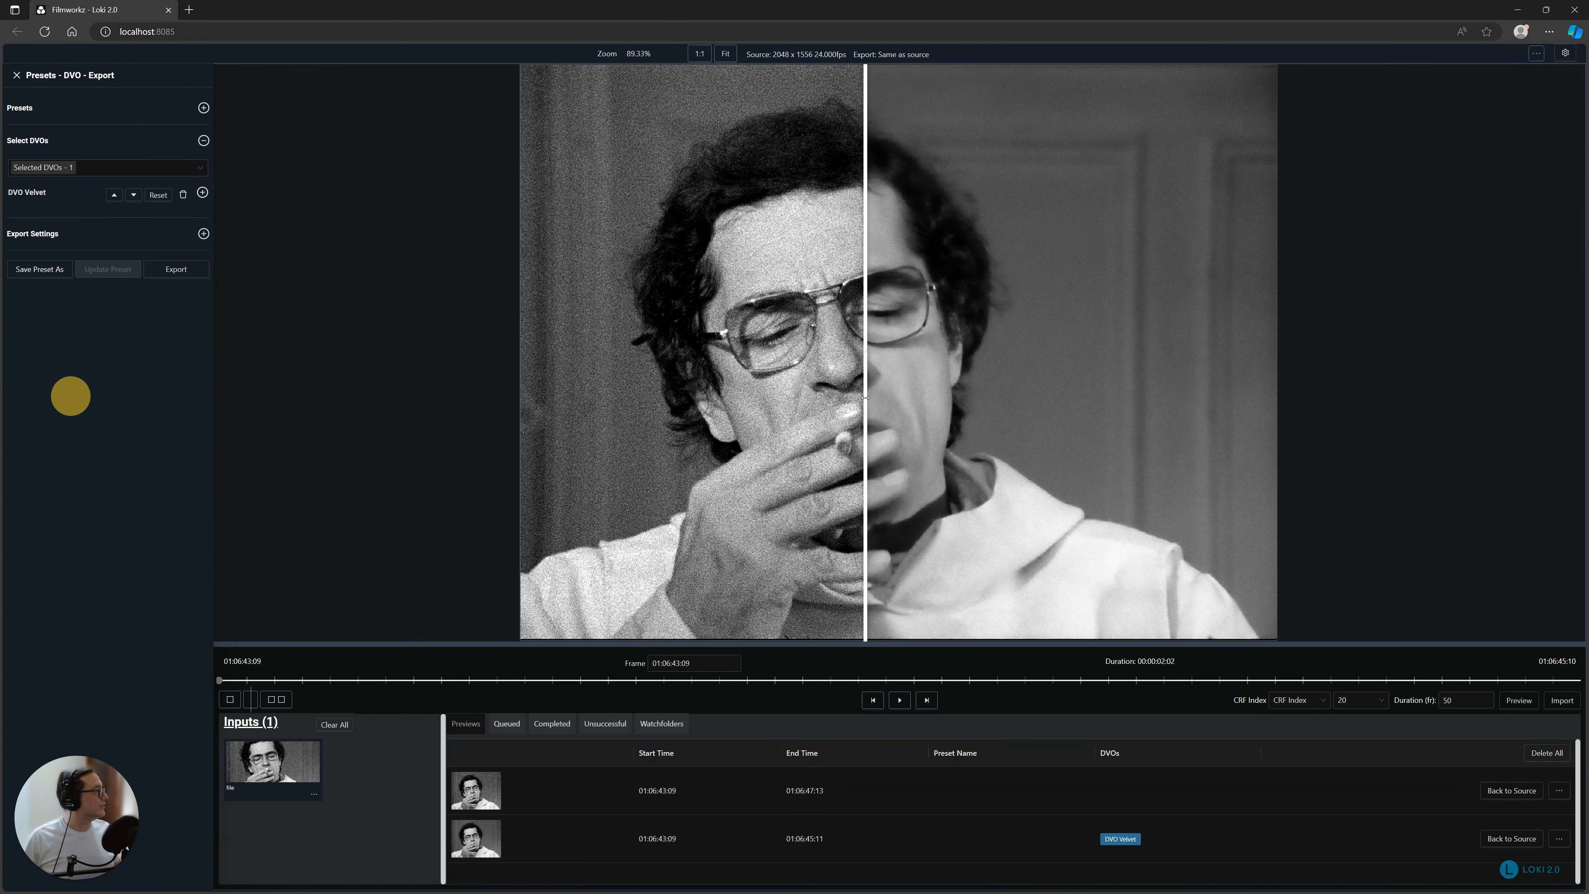
click(899, 699)
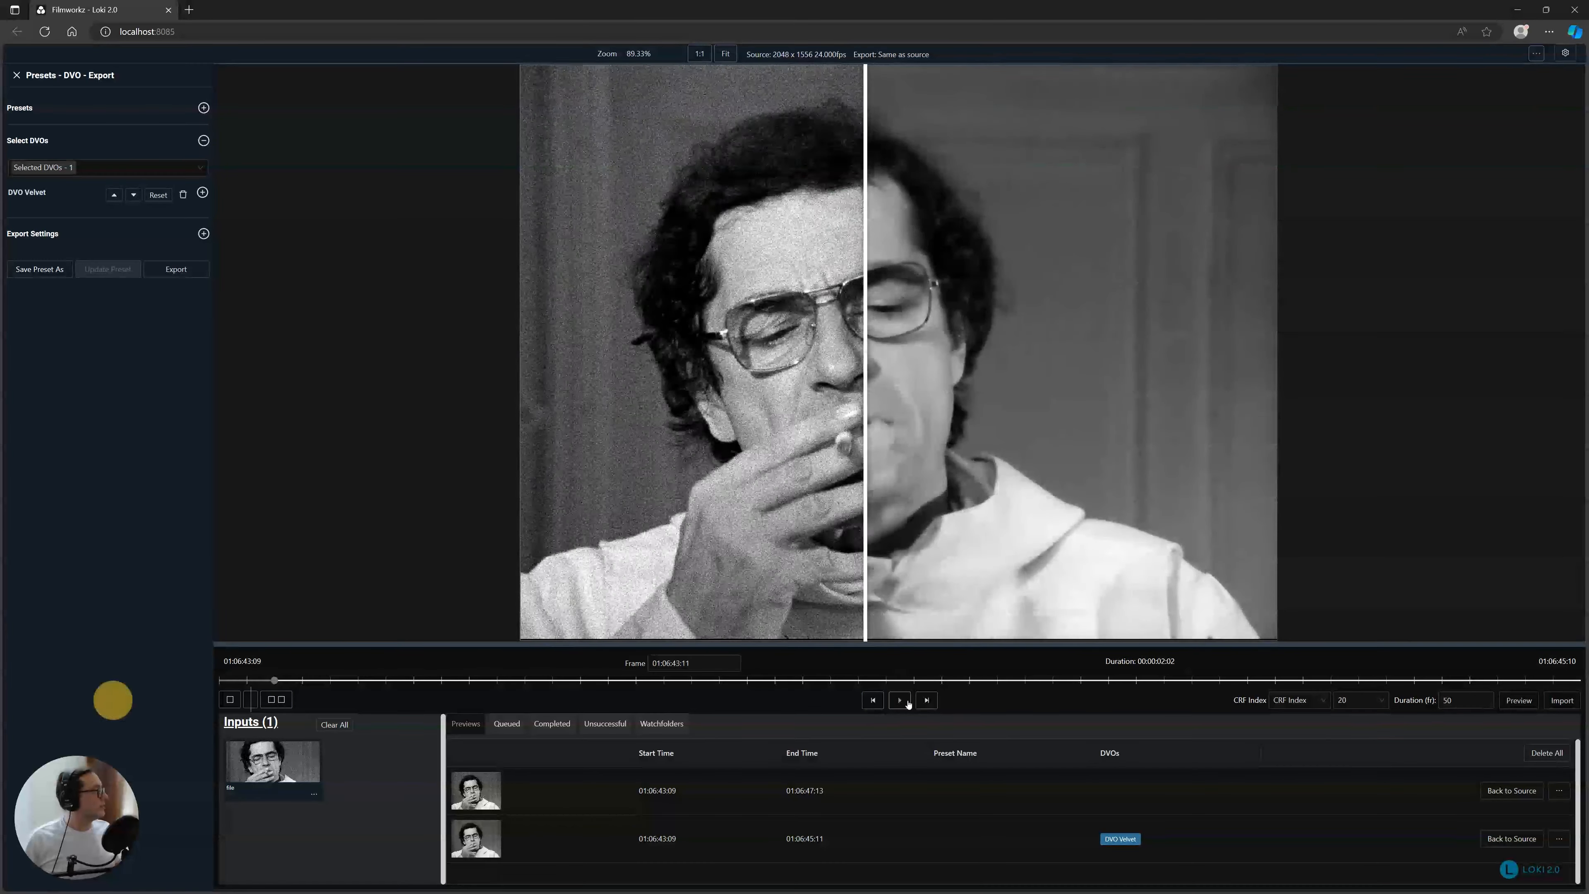
mouse_move(866, 464)
mouse_down()
mouse_move(809, 465)
mouse_move(1018, 454)
mouse_move(663, 451)
mouse_move(991, 444)
mouse_move(801, 452)
mouse_move(852, 454)
mouse_up()
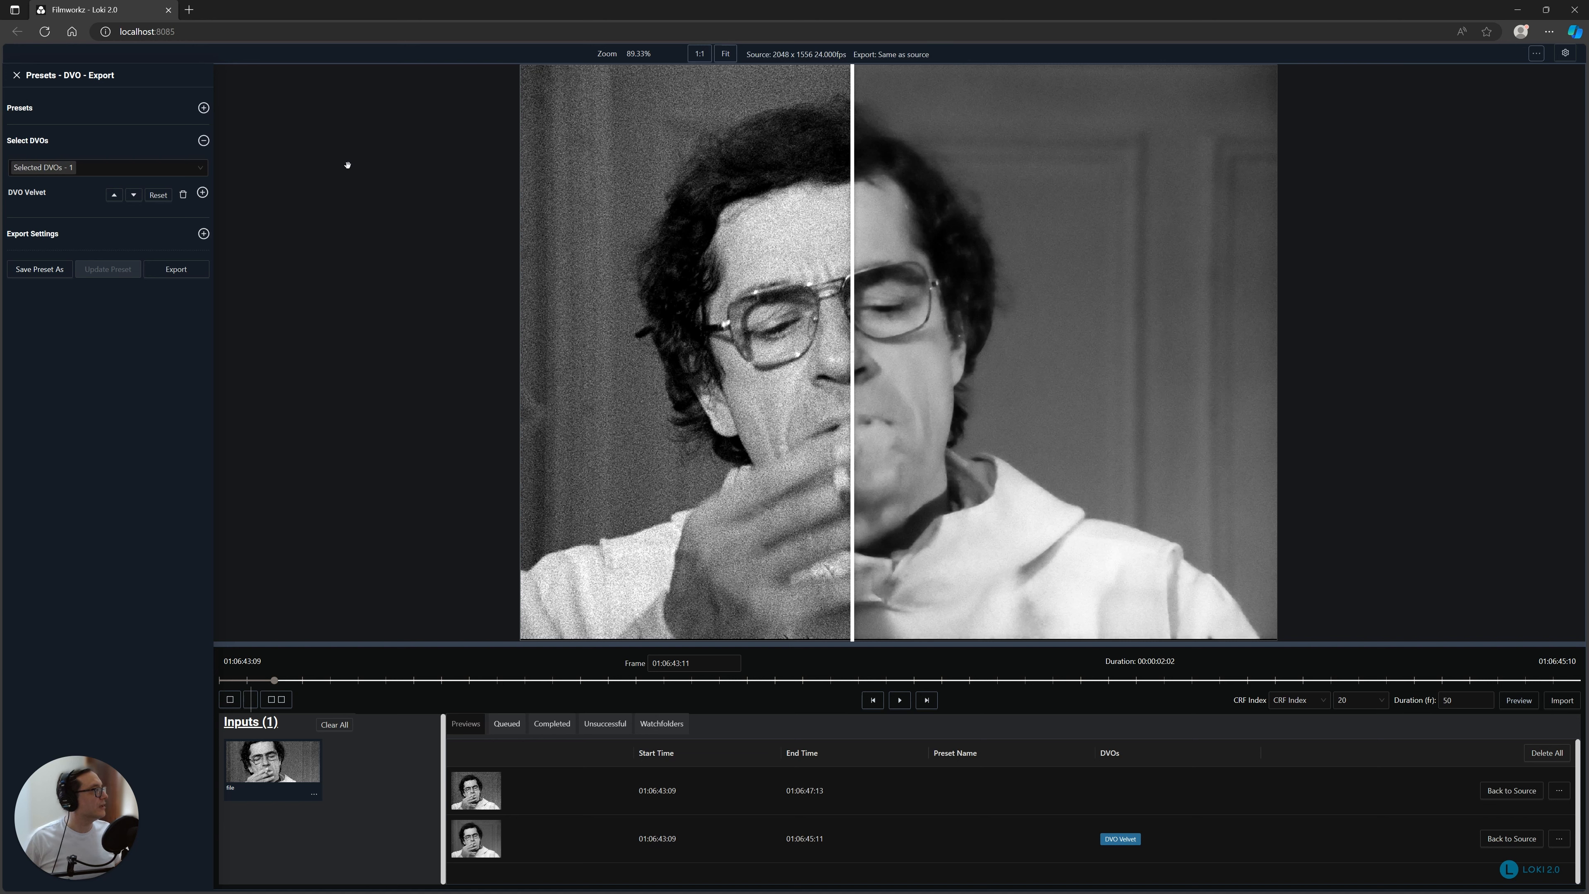
Step: Set the export output folder to S:/loki_2/processed/
click(28, 238)
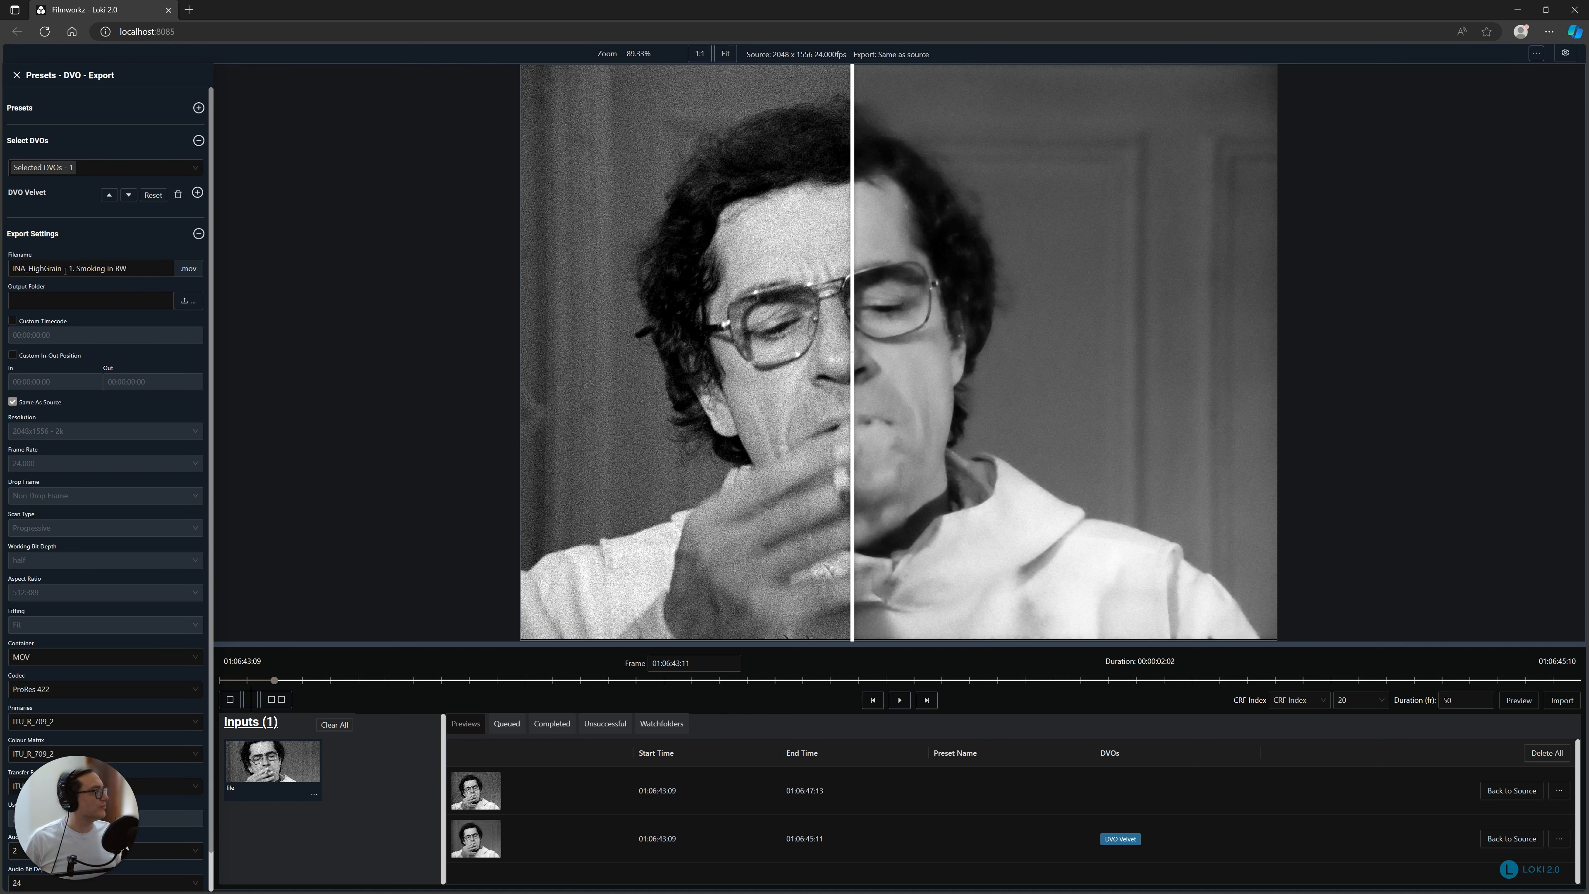
click(184, 300)
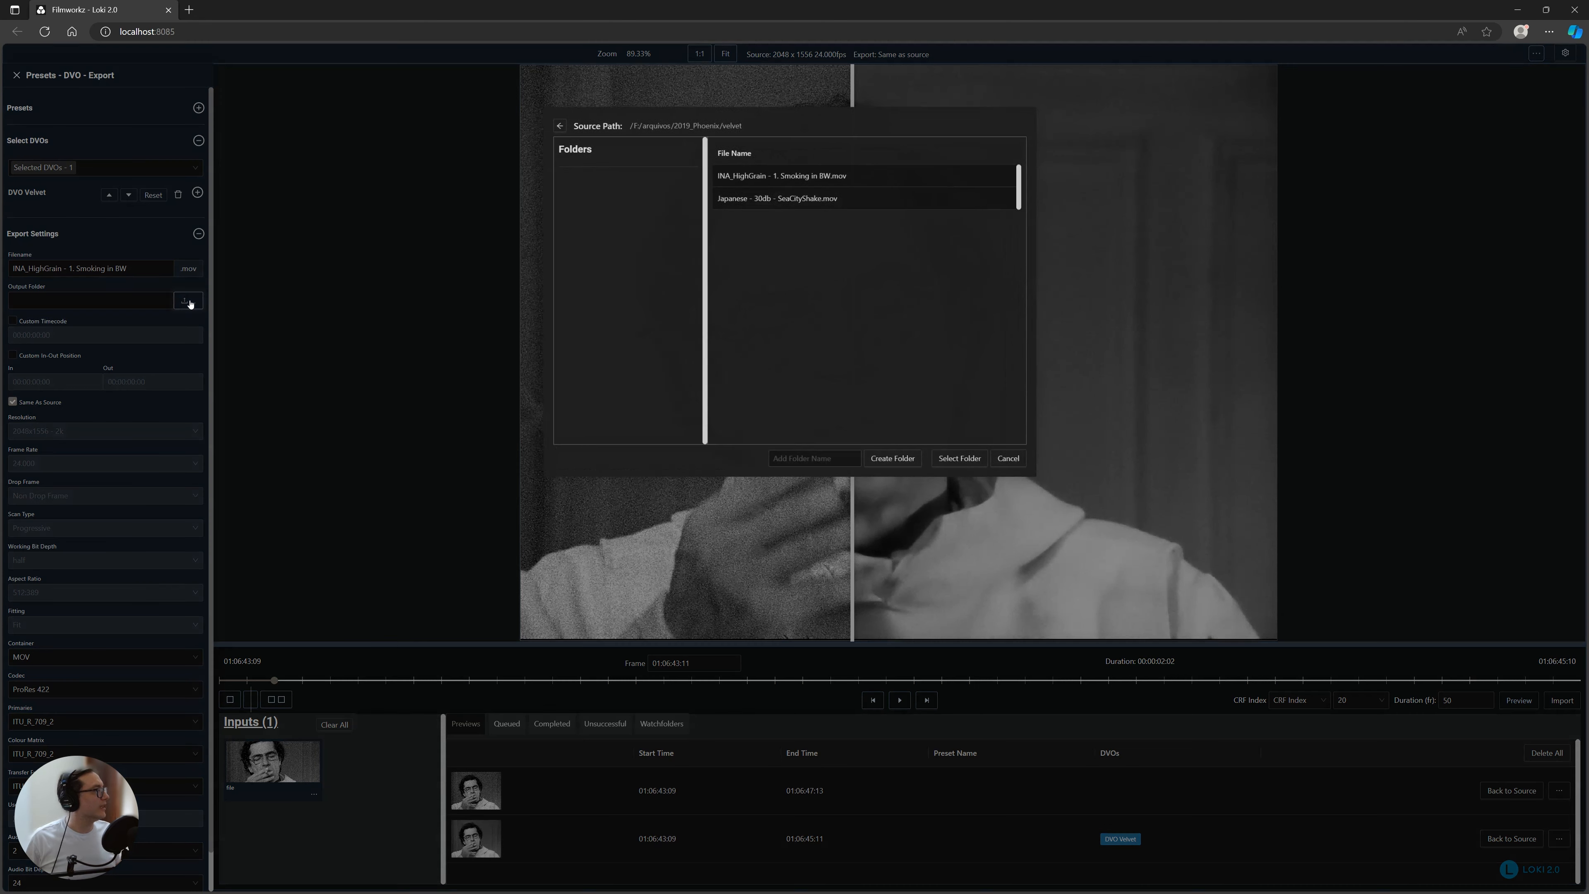
click(633, 124)
click(610, 298)
click(606, 276)
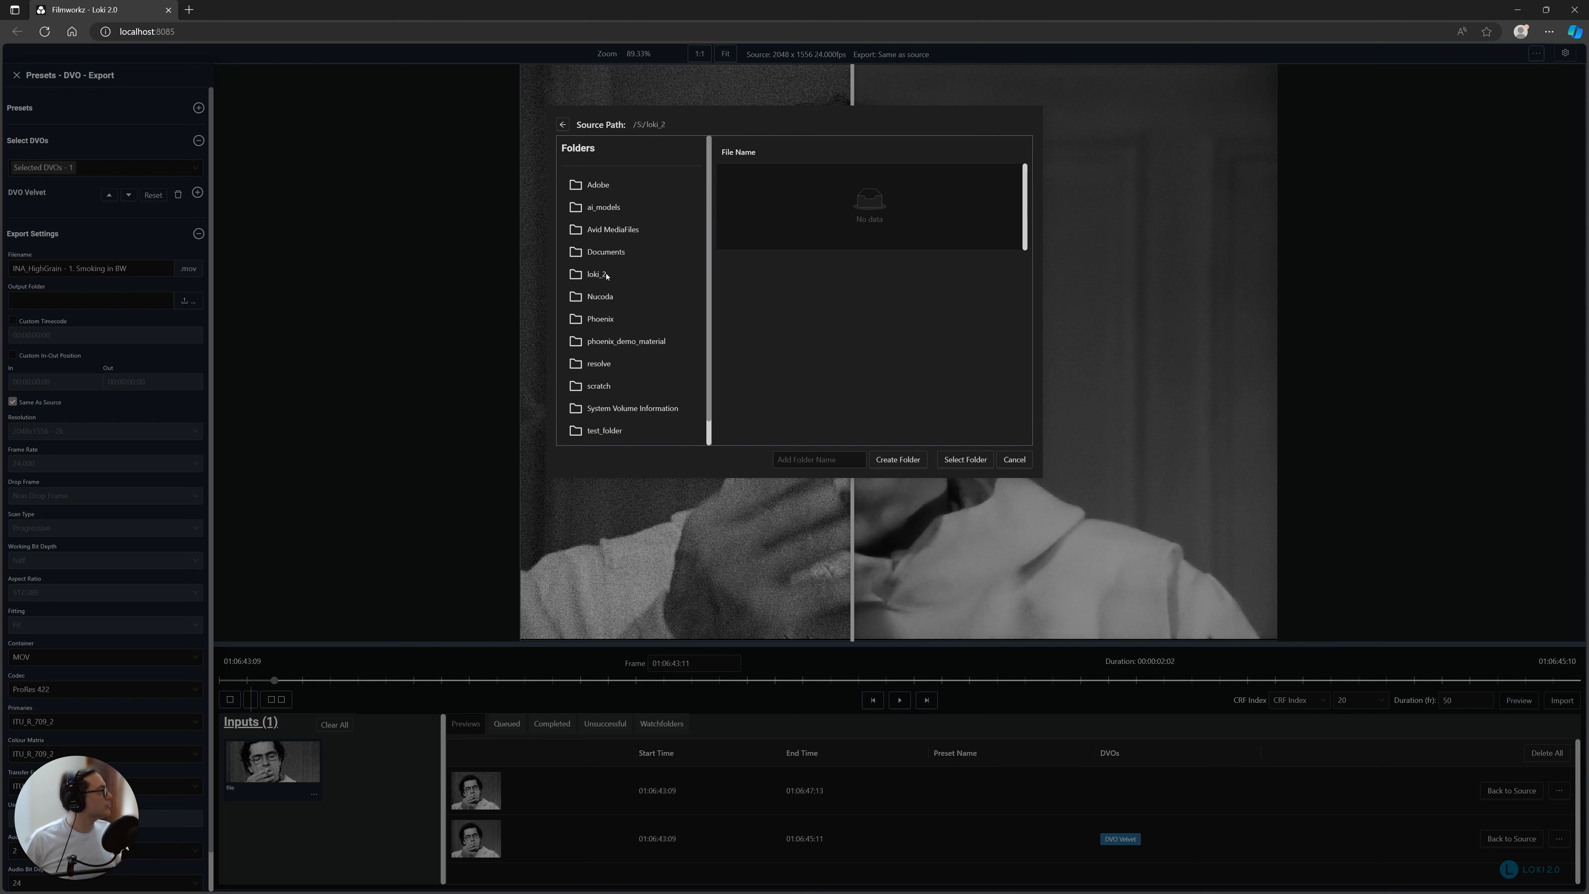
click(607, 207)
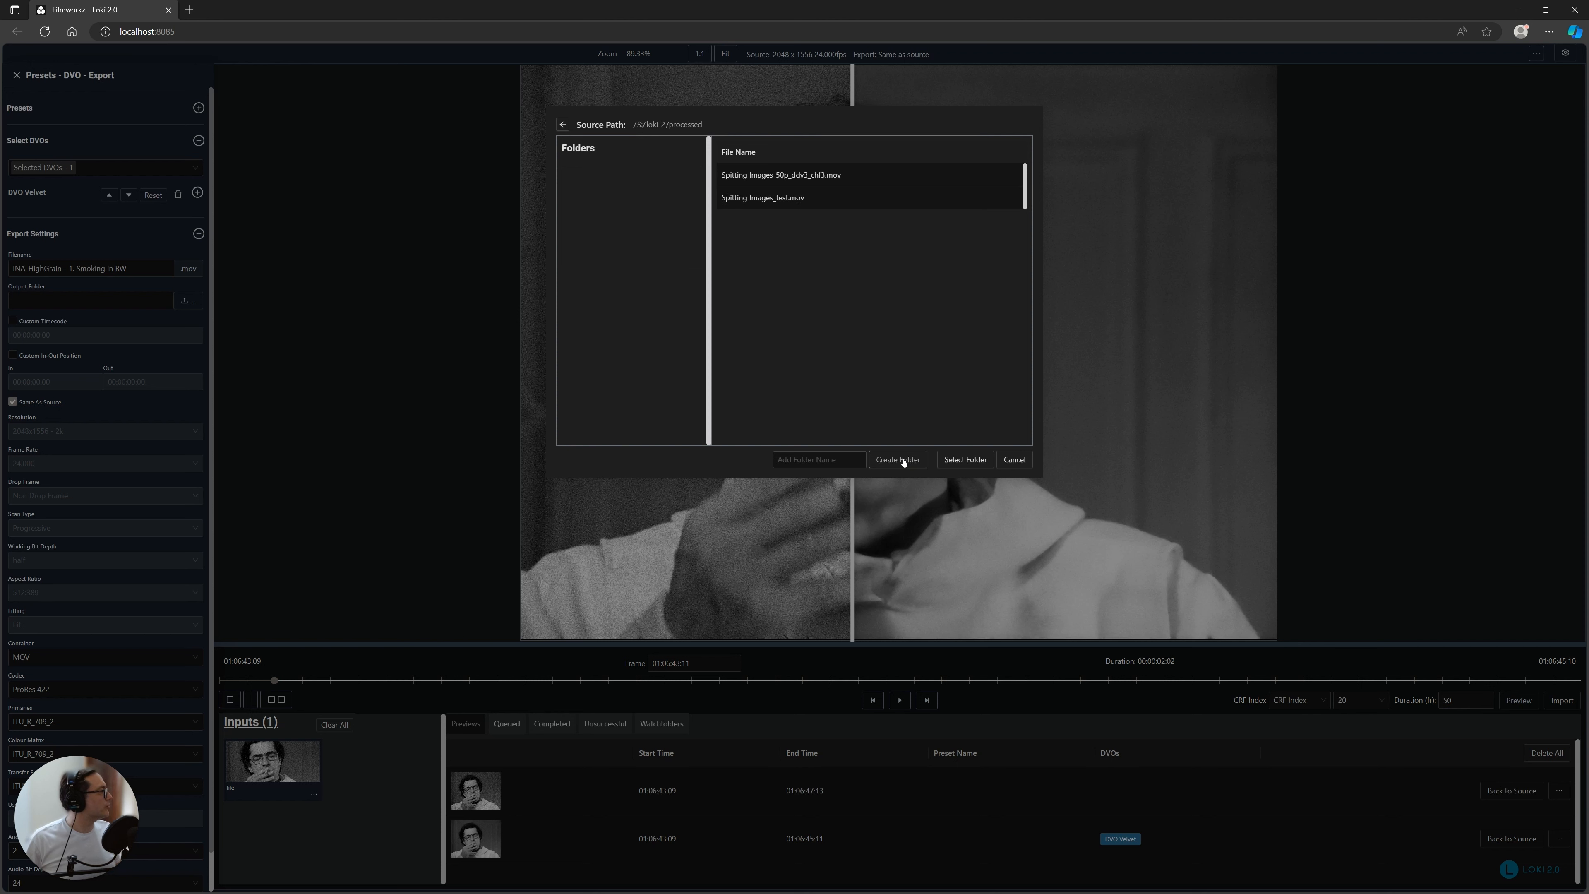
click(965, 459)
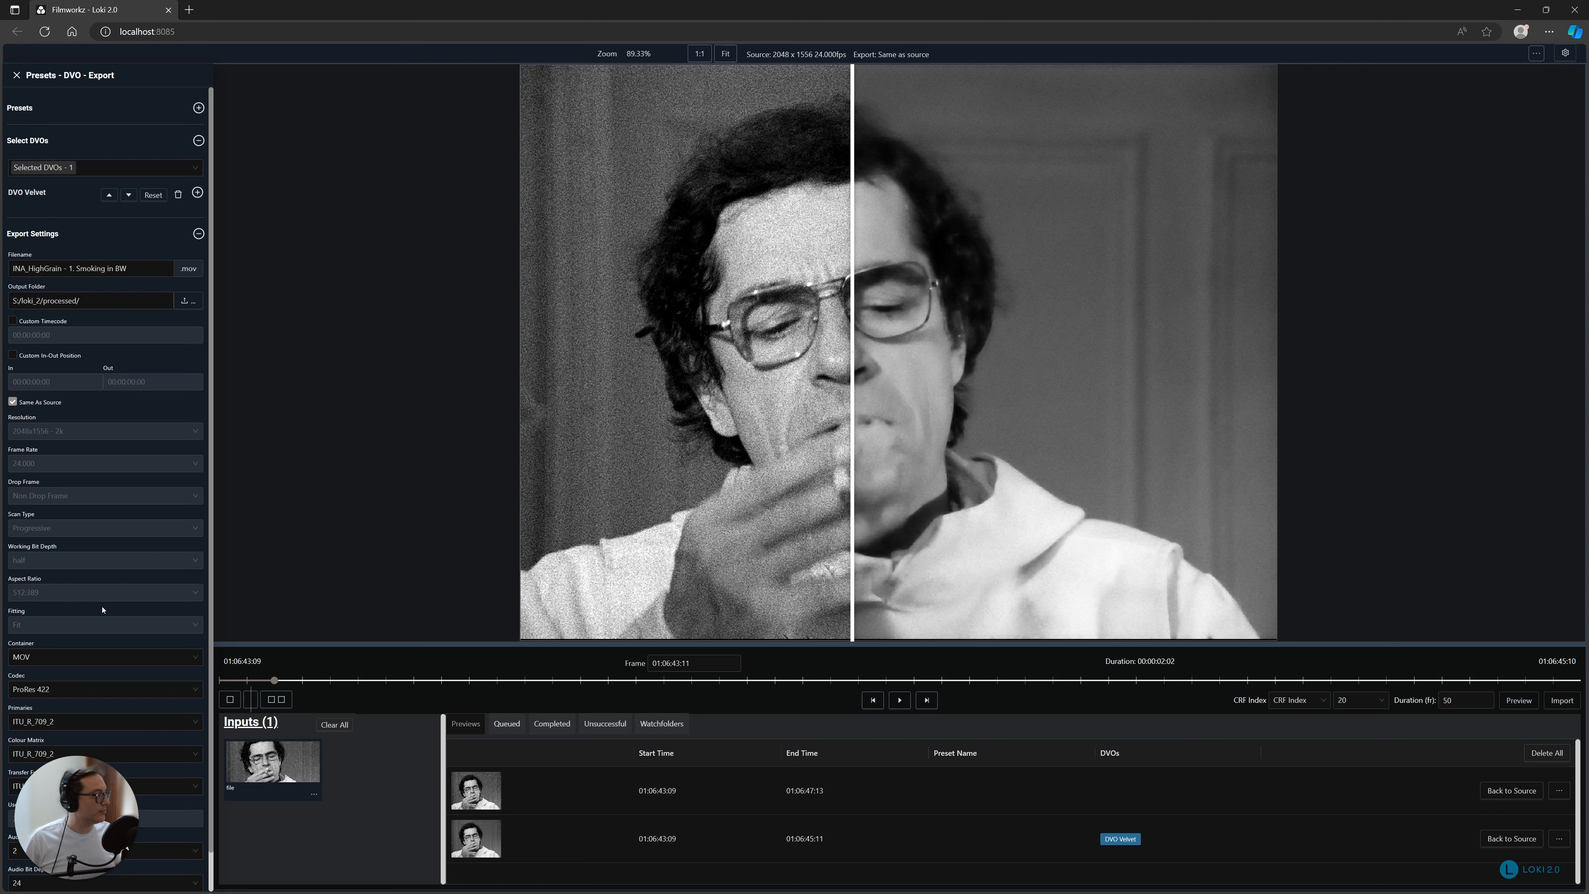
Step: Export the clip with the current ProRes 422 MOV settings and check the job in the queue
scroll(103, 609, down, 1)
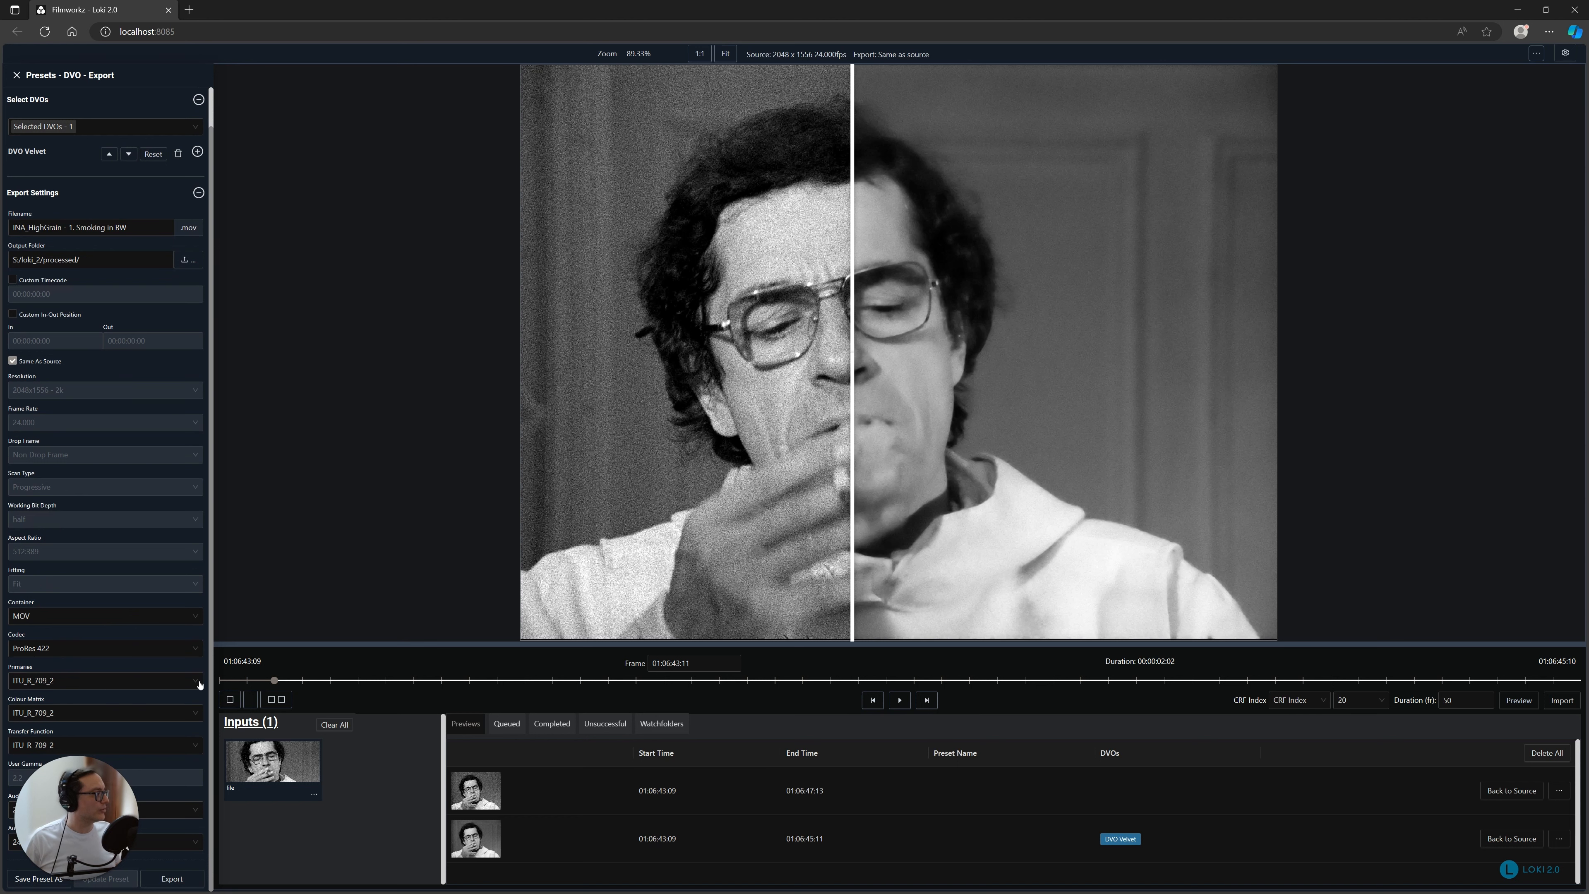
click(182, 879)
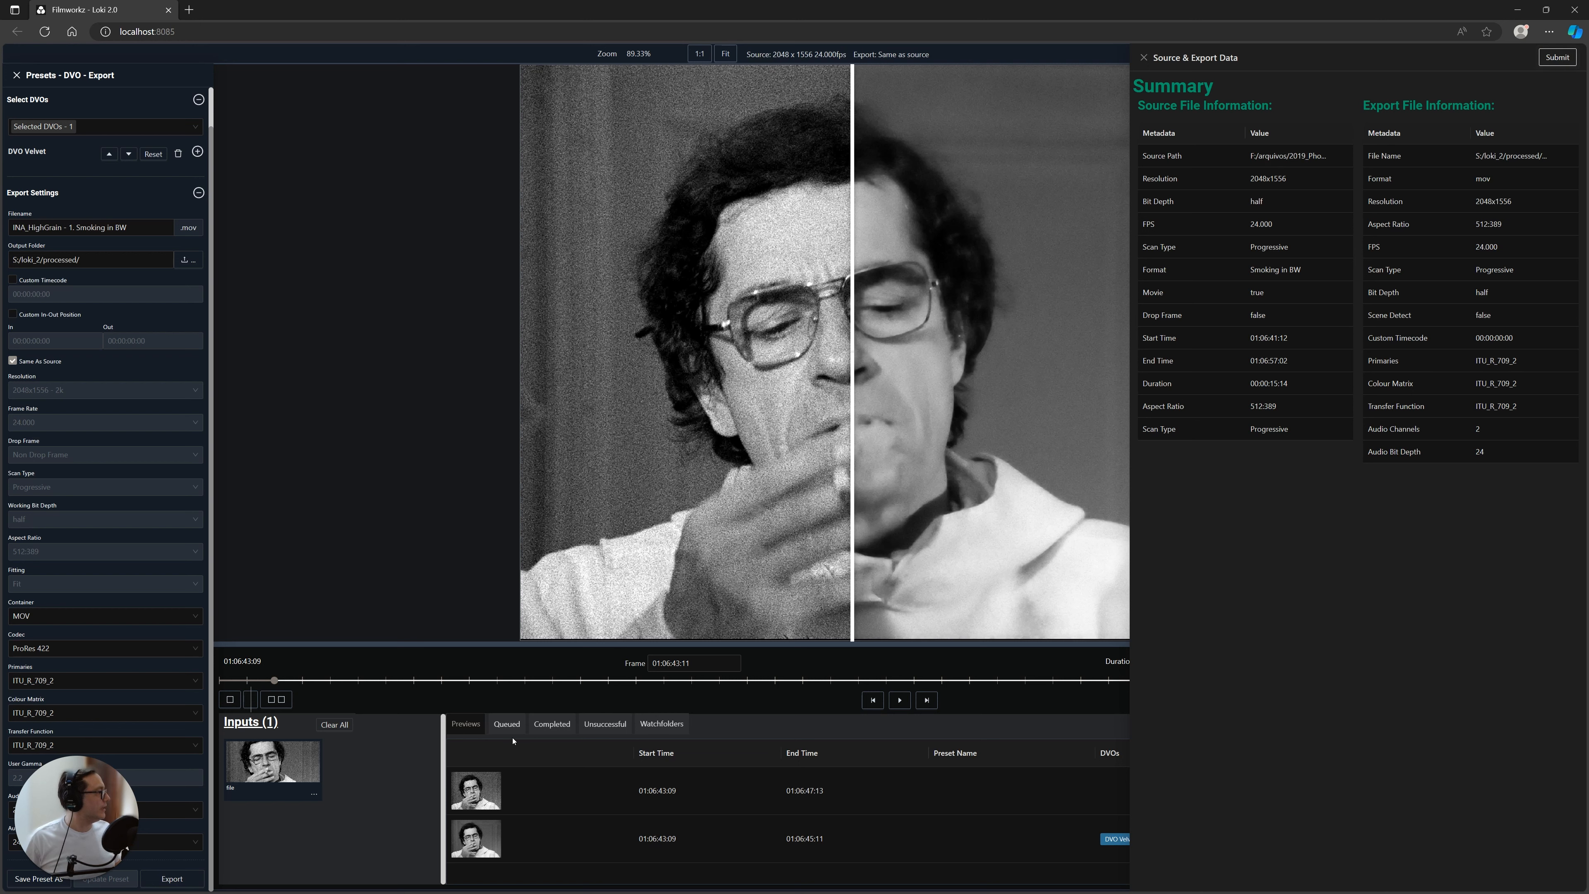
click(507, 725)
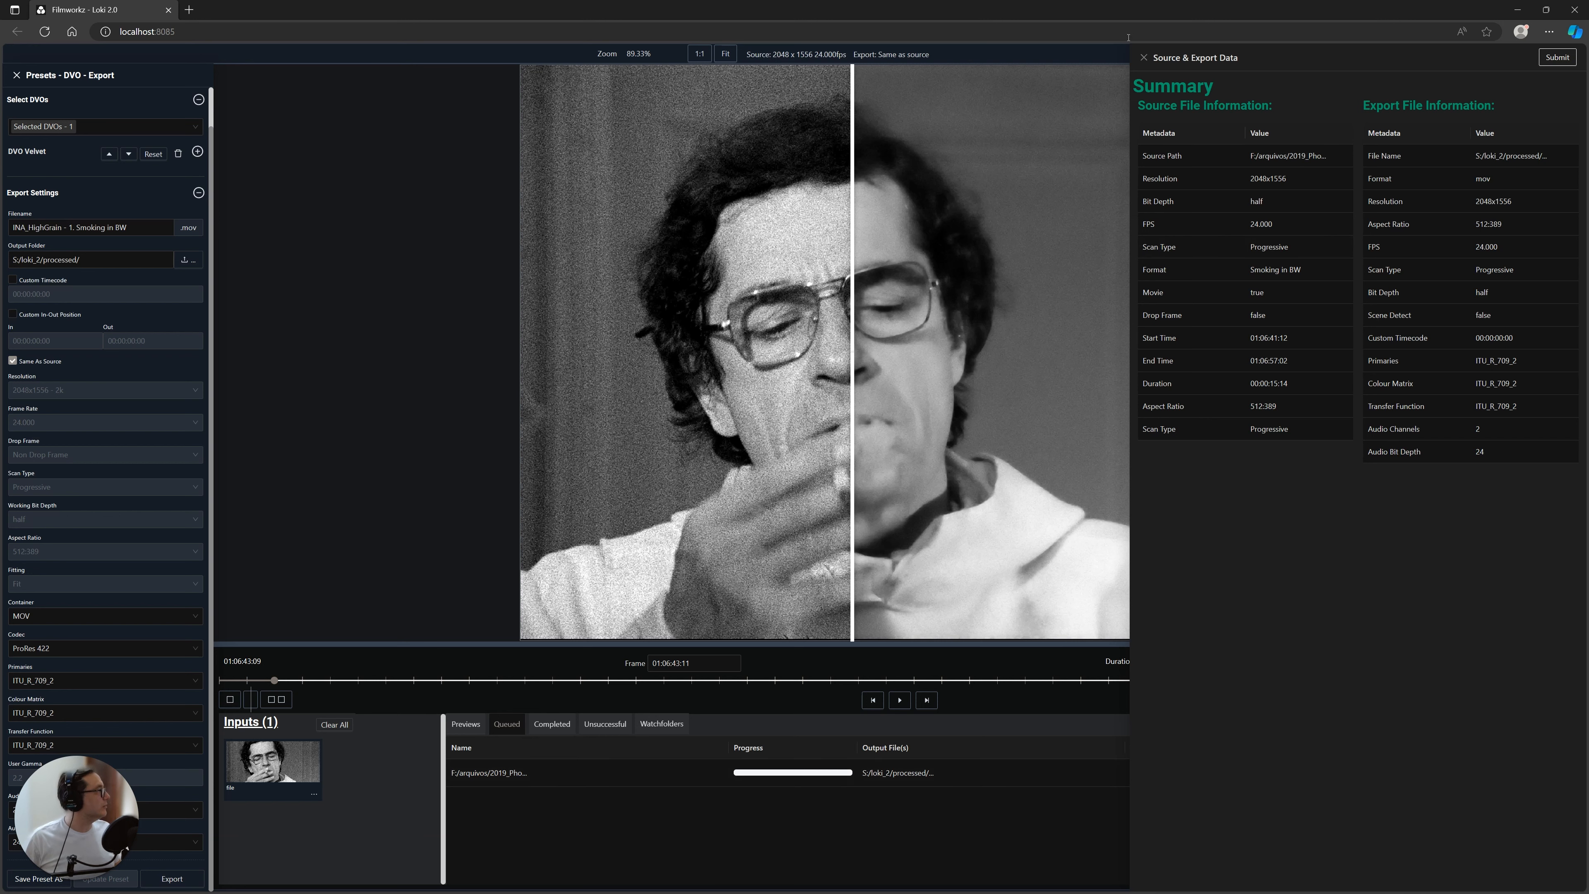
click(1143, 59)
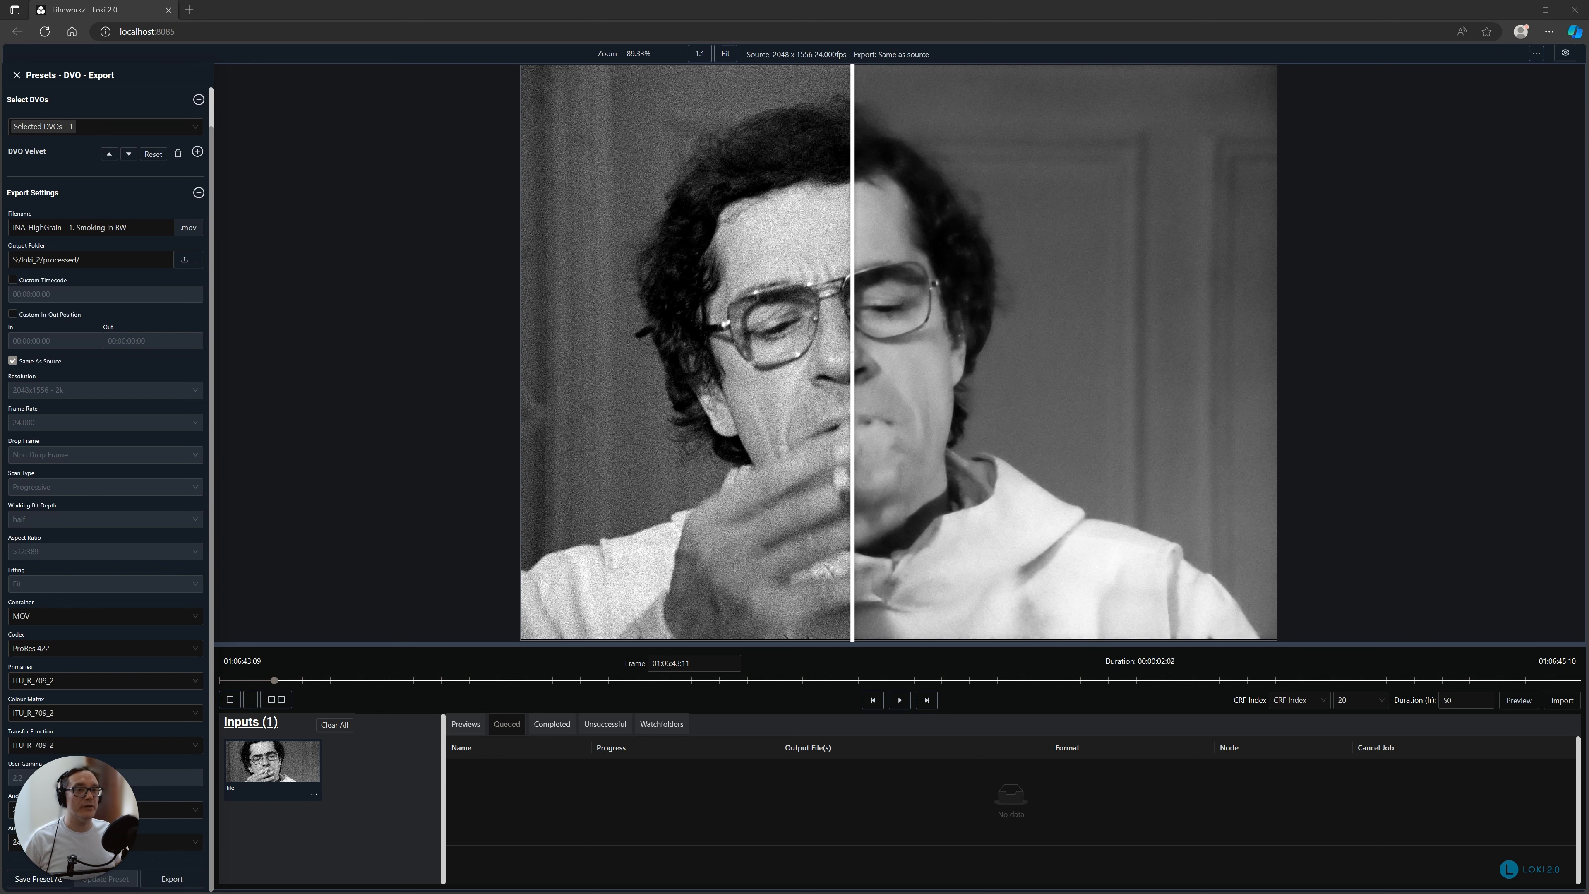
Step: Switch to File Explorer and open the loki_2\processed folder on the cache (S:) drive
click(740, 376)
double_click(740, 376)
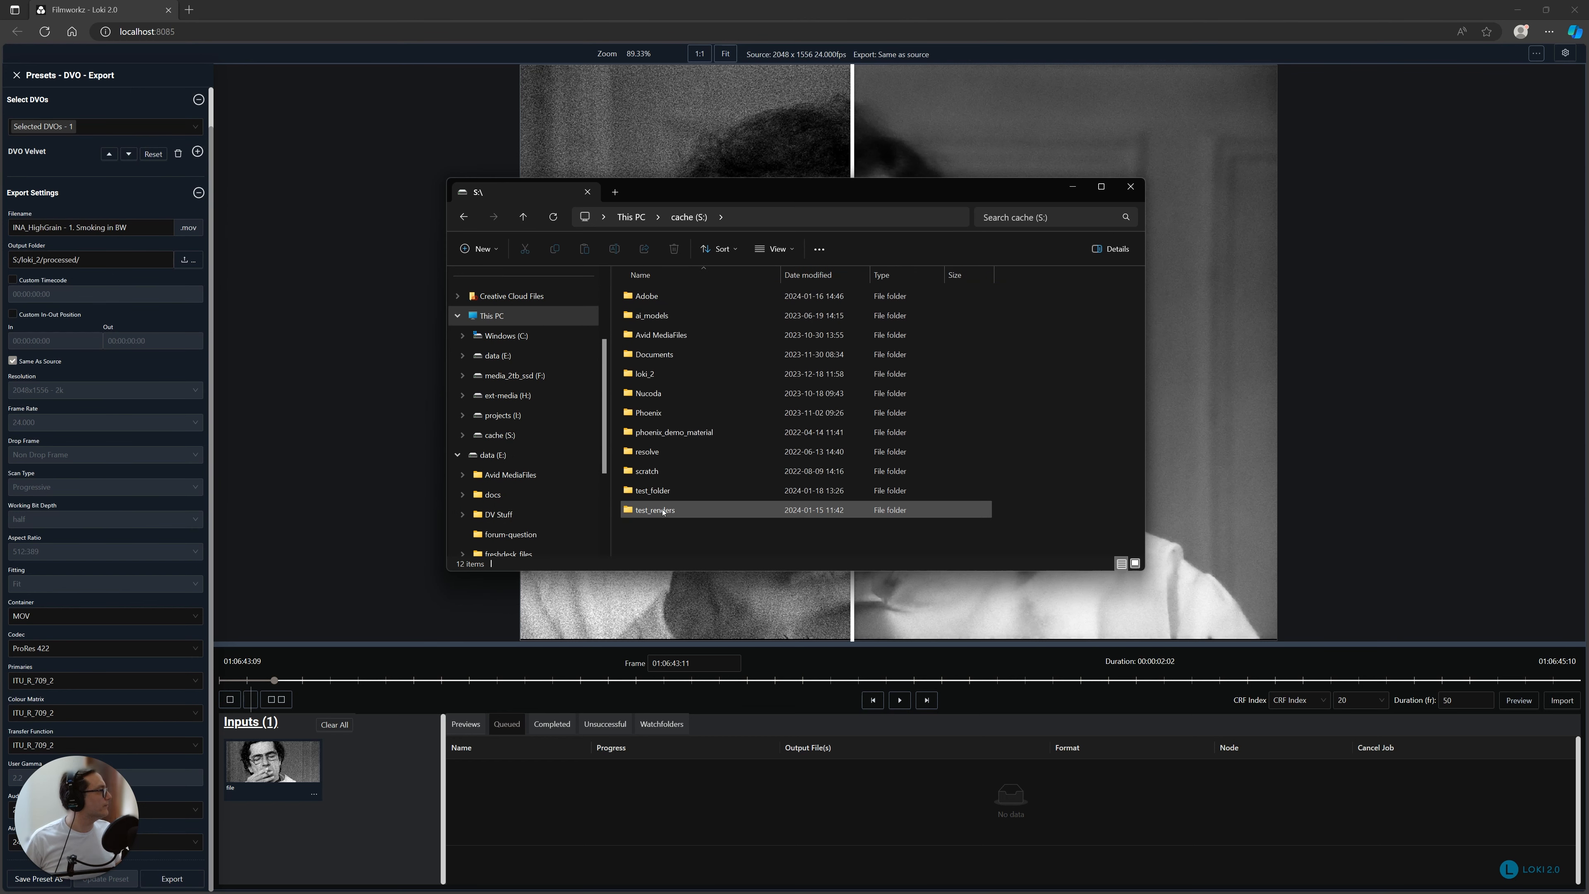
double_click(663, 510)
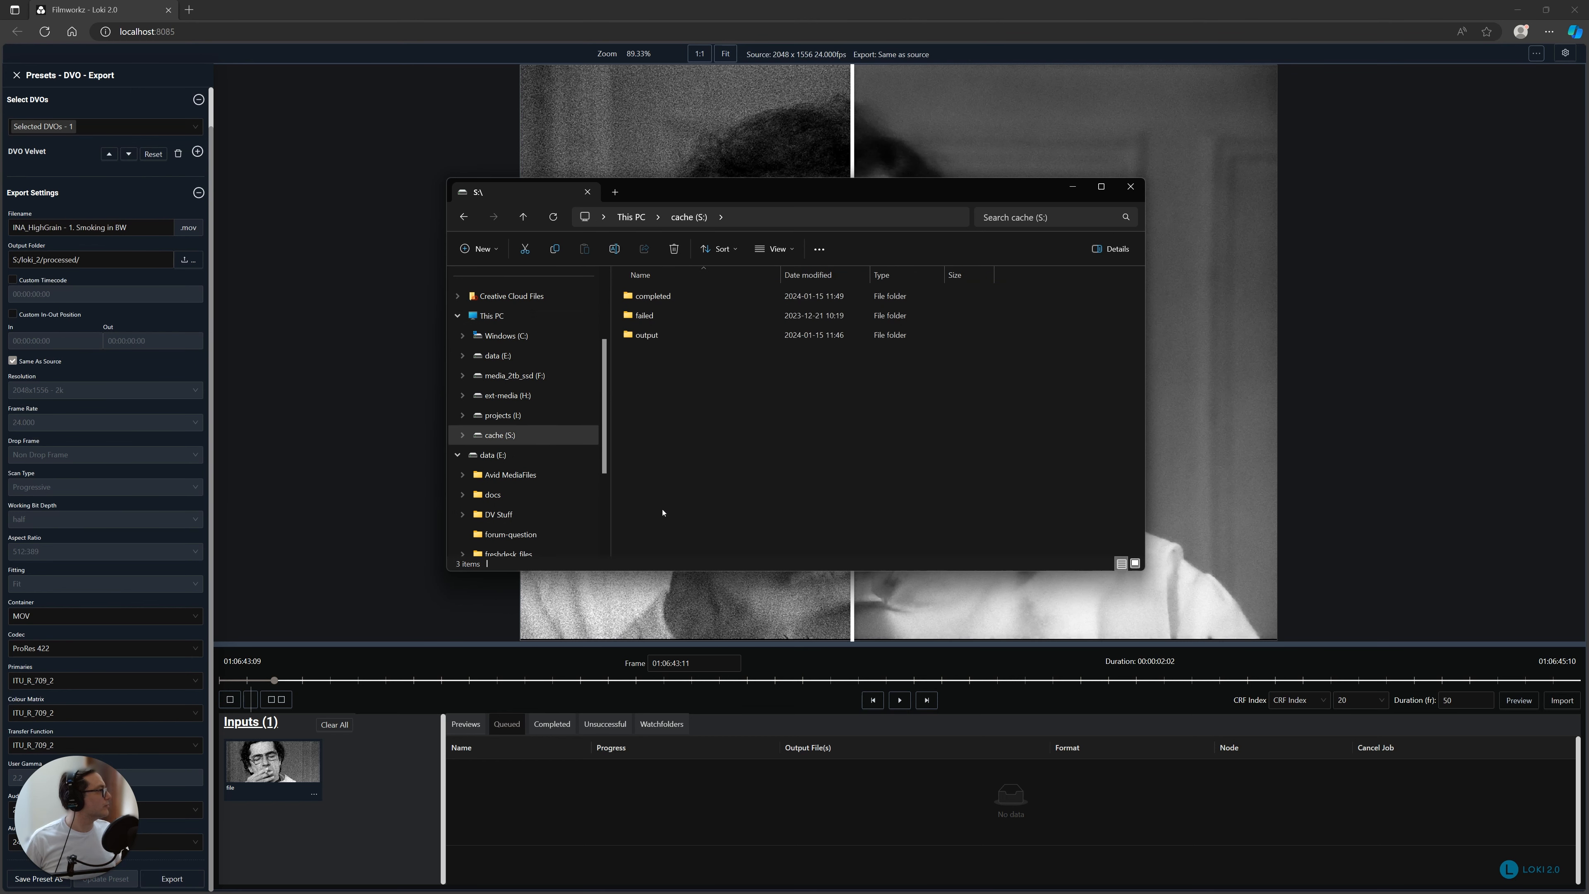
click(689, 217)
double_click(652, 374)
double_click(651, 315)
Step: Open the exported INA_HighGrain - 1. Smoking in BW.mov in Switch 5.0, play it and pause partway through
click(747, 297)
right_click(747, 304)
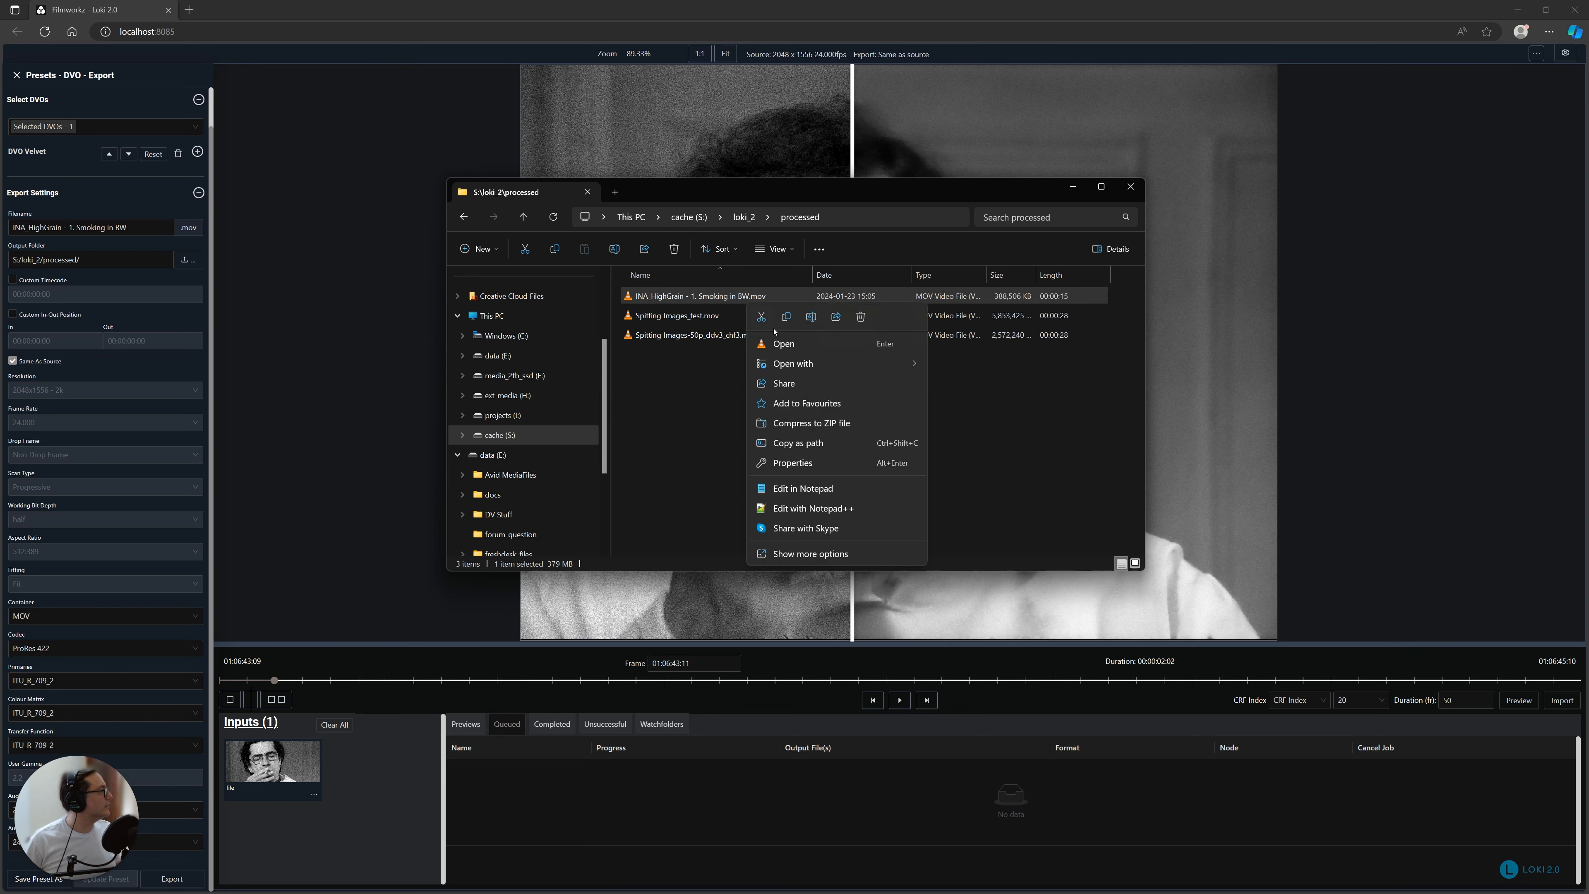
mouse_move(813, 364)
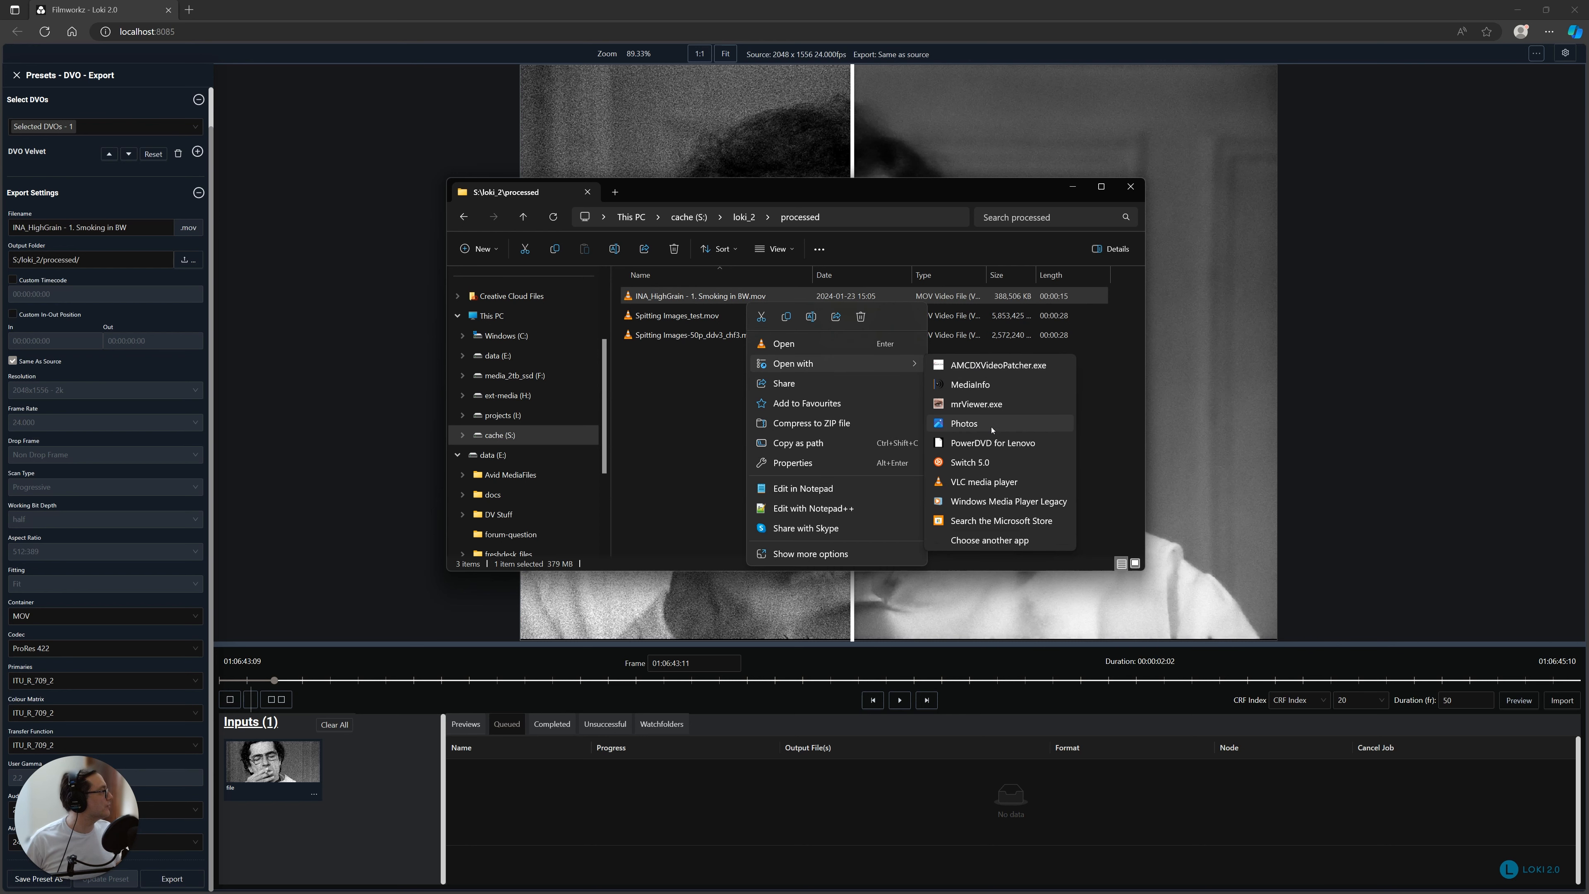
click(986, 462)
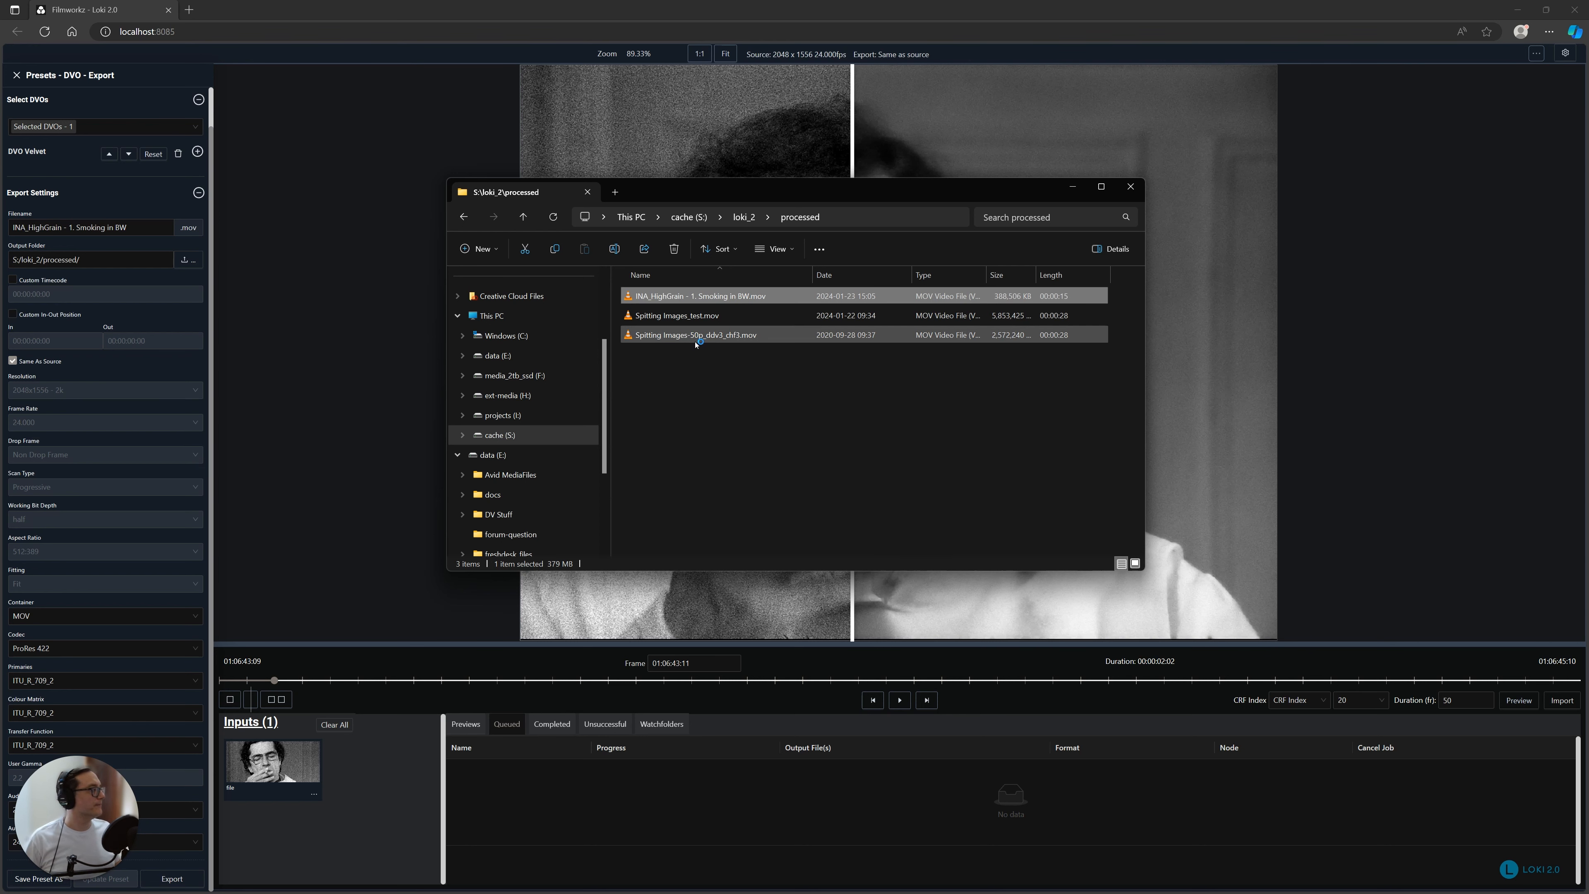
key(Return)
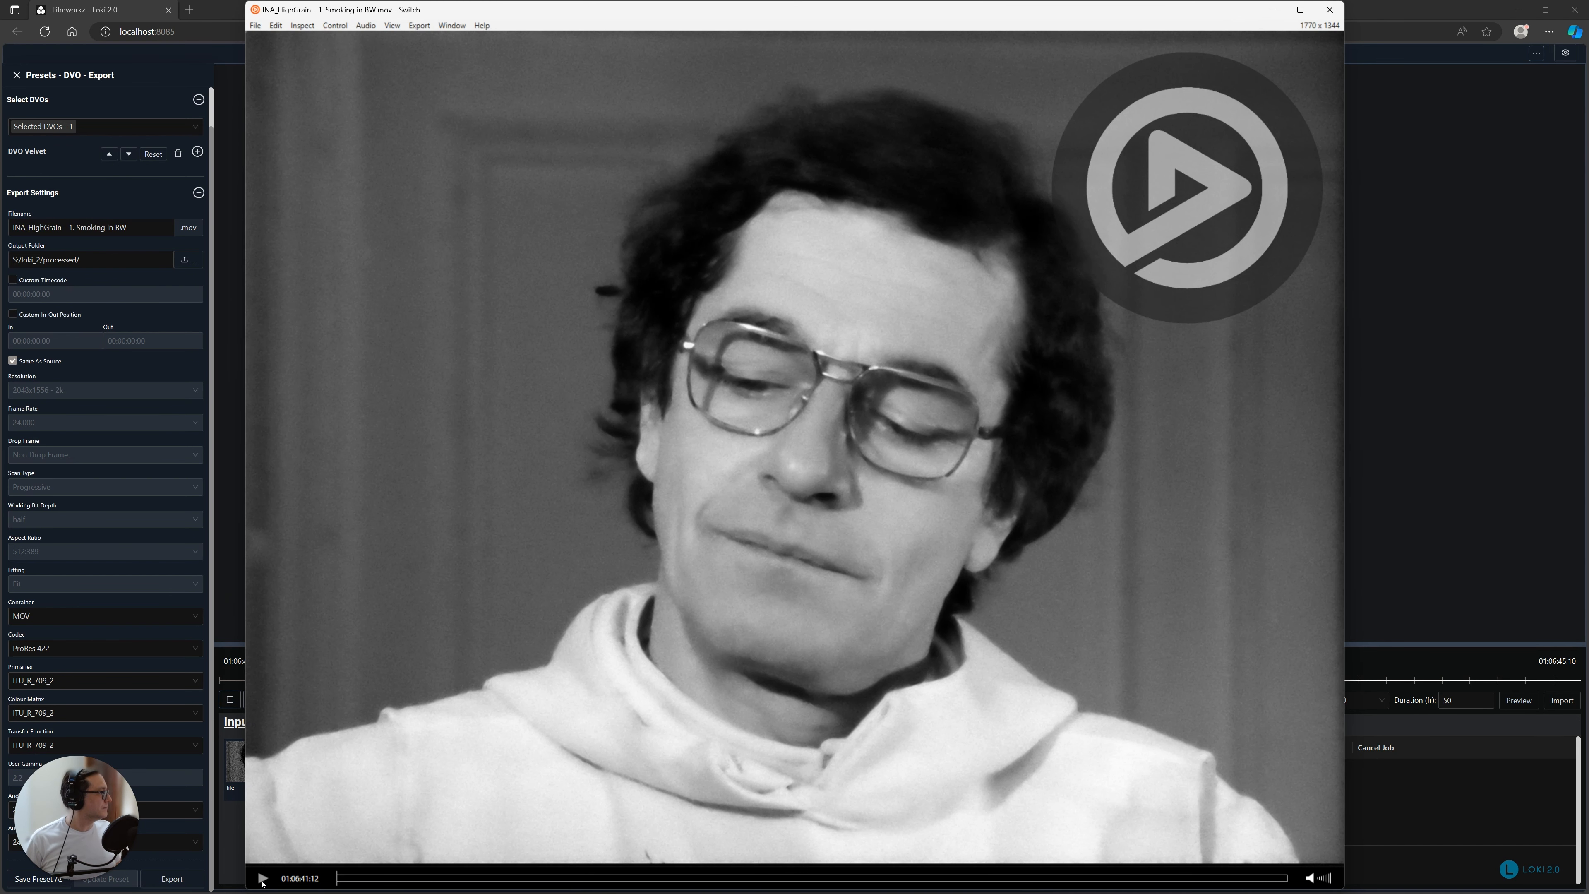
click(262, 879)
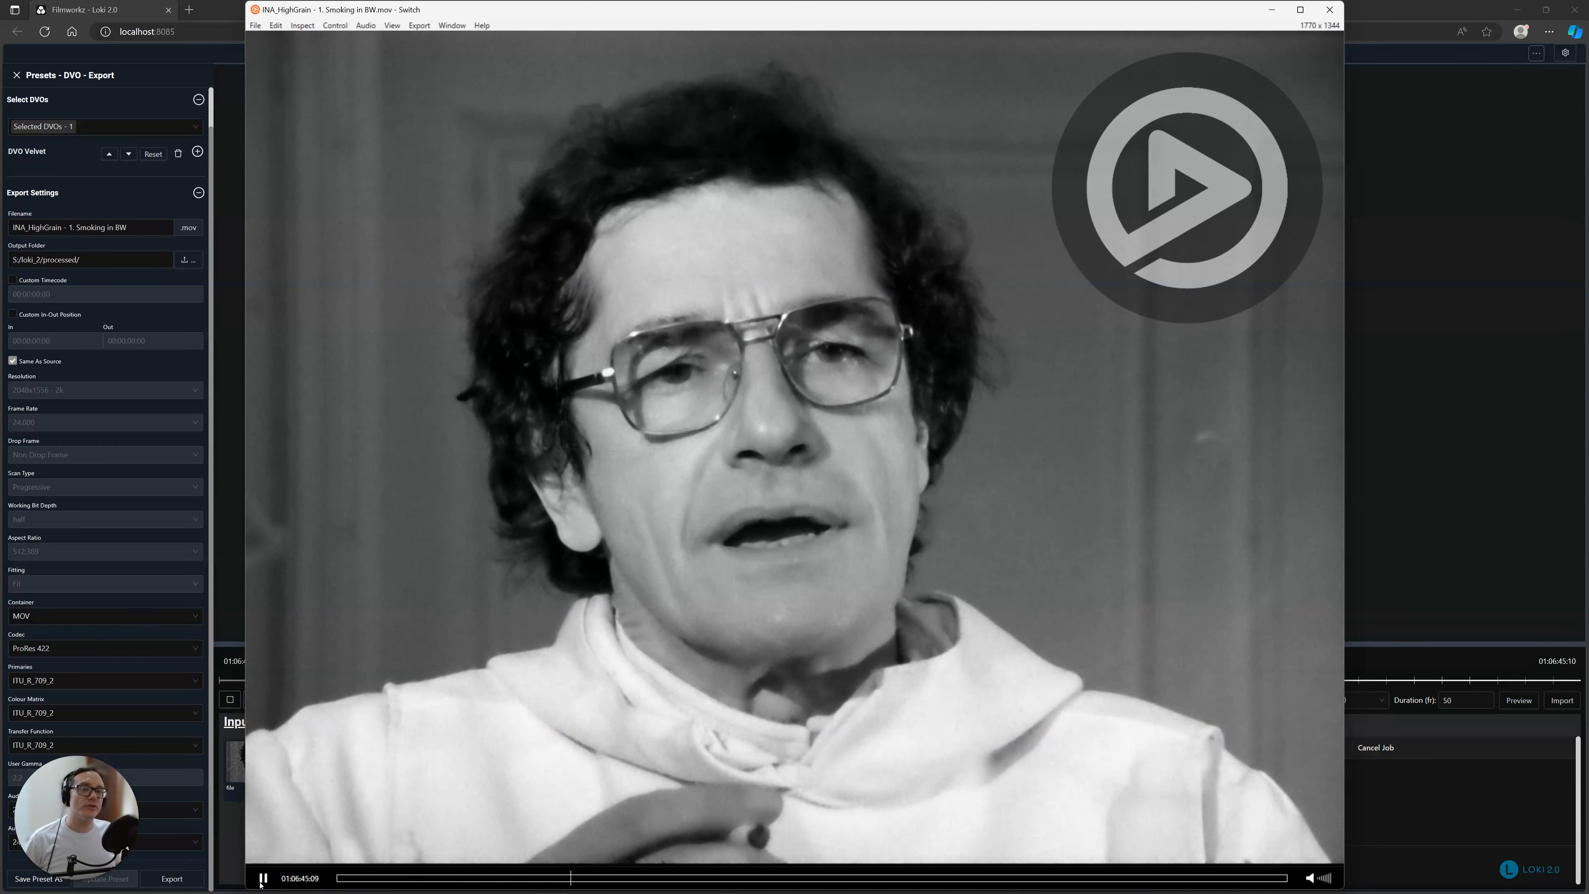
click(259, 882)
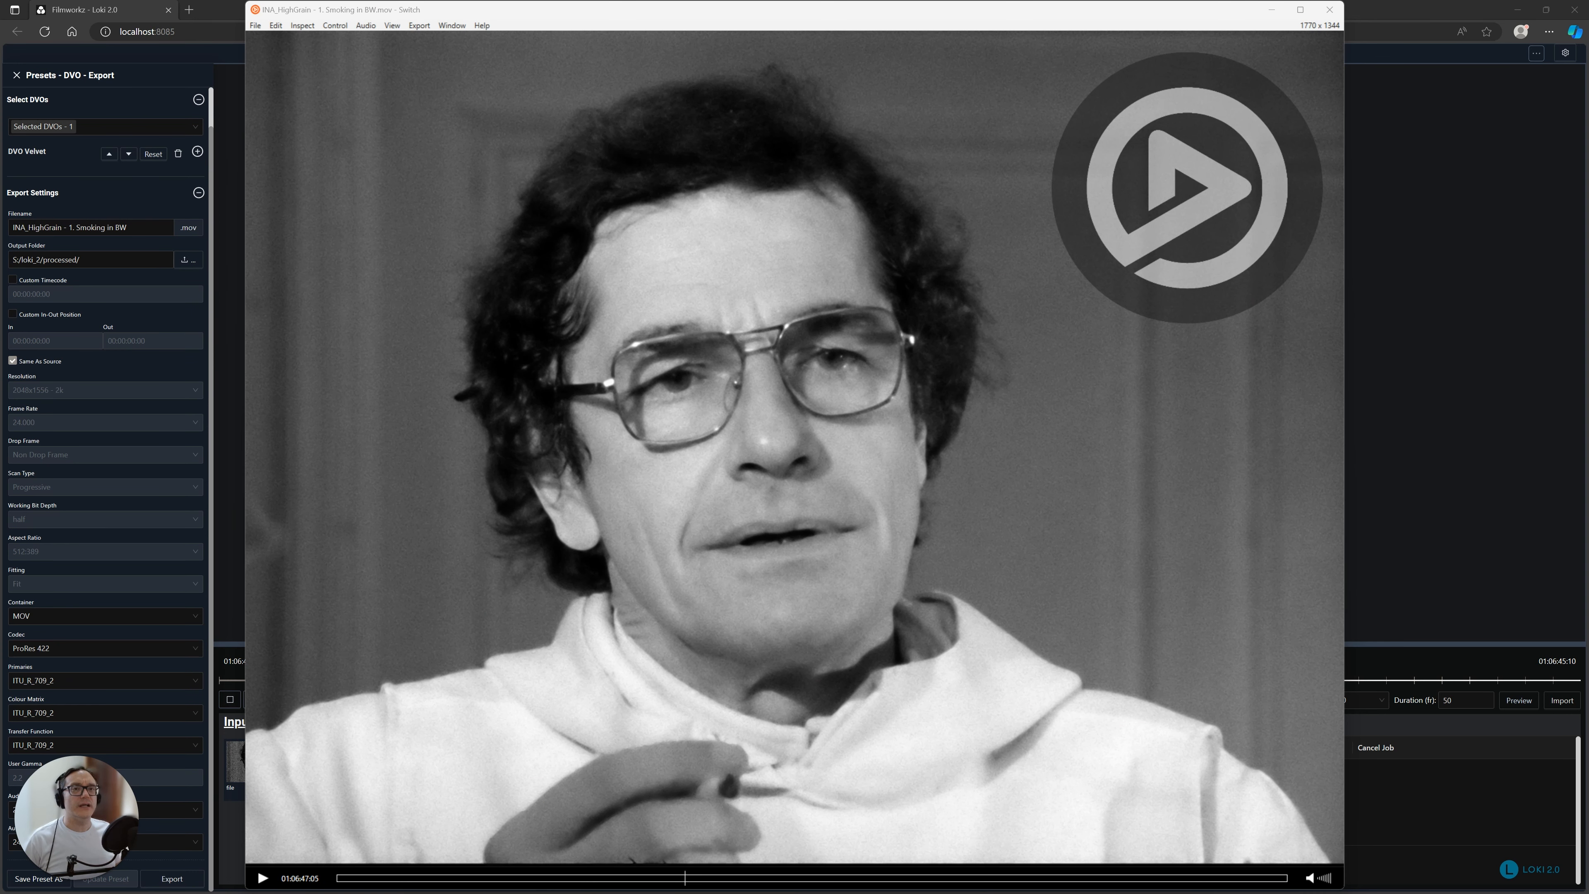
Step: Inspect the exported movie's video format information in Switch, and close the player
key(ctrl+i)
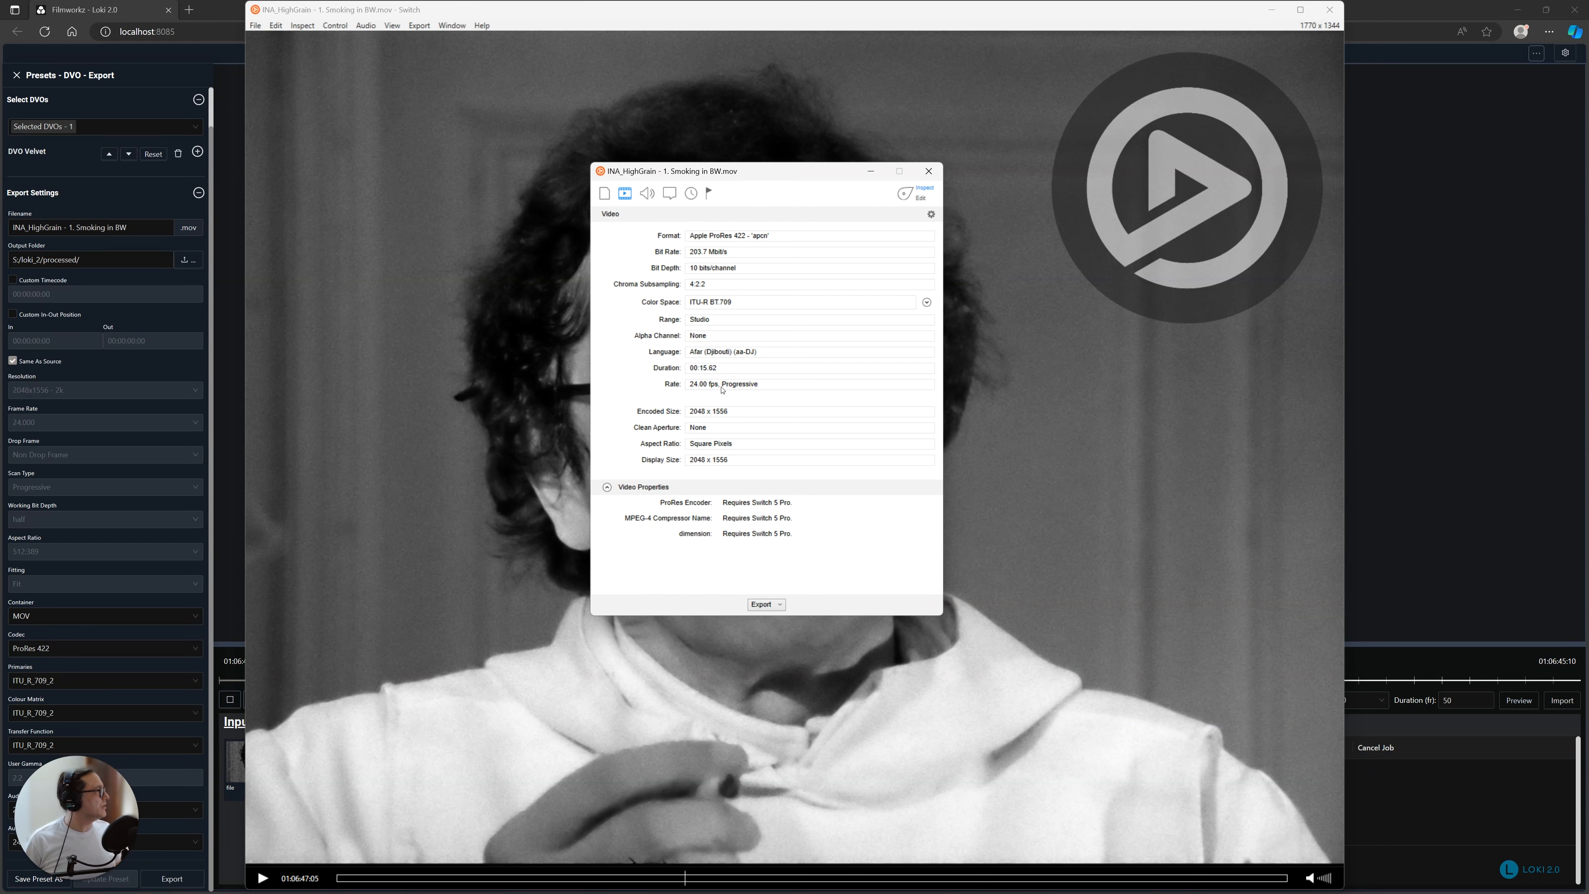
click(928, 172)
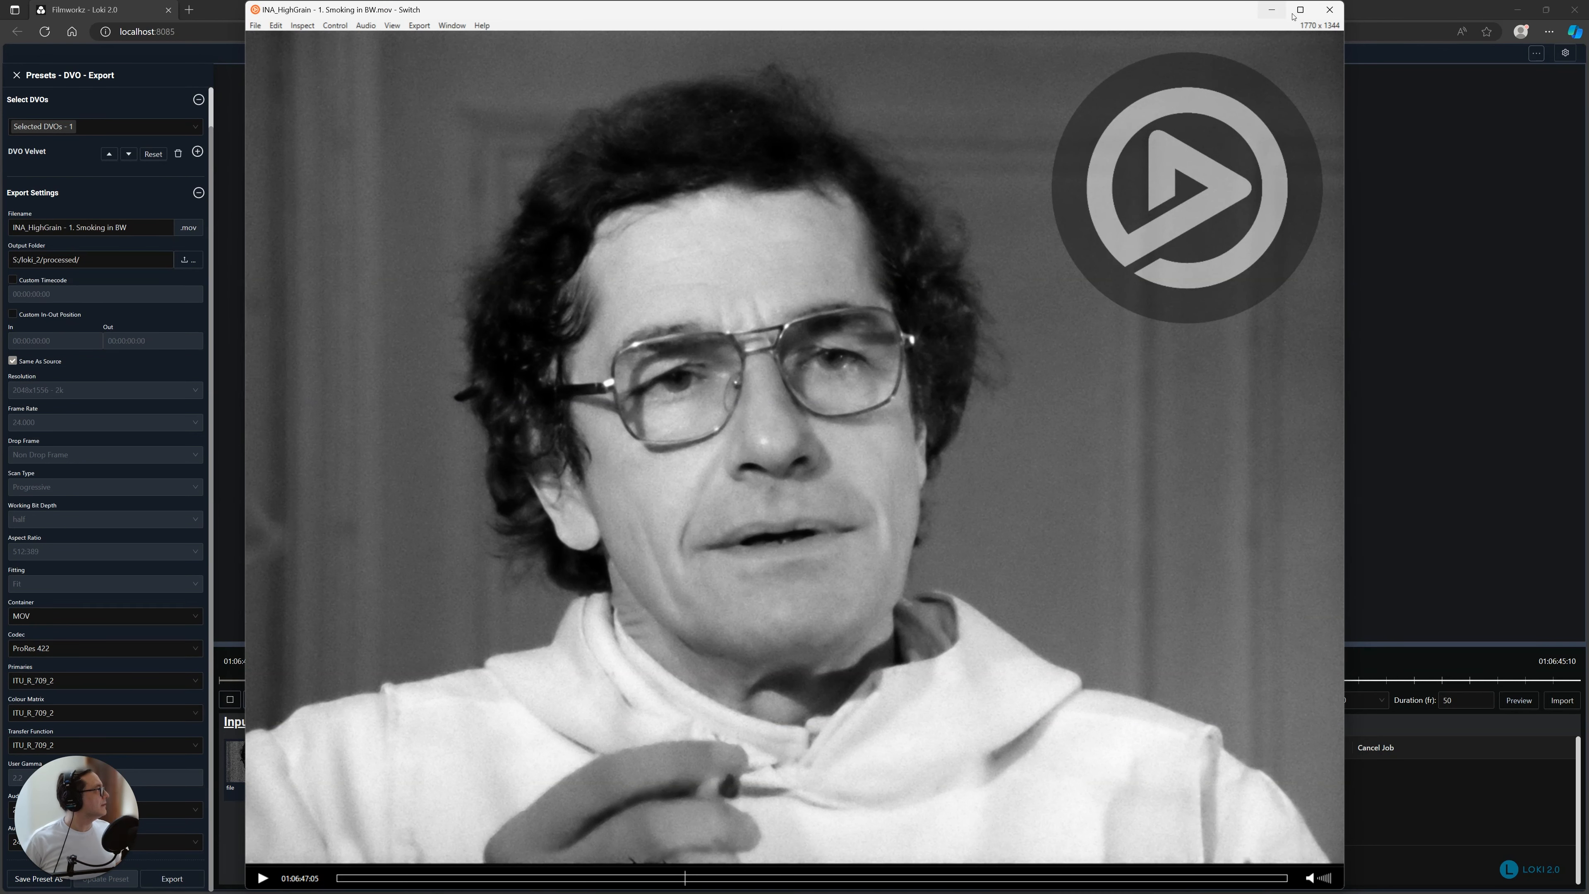
click(1330, 10)
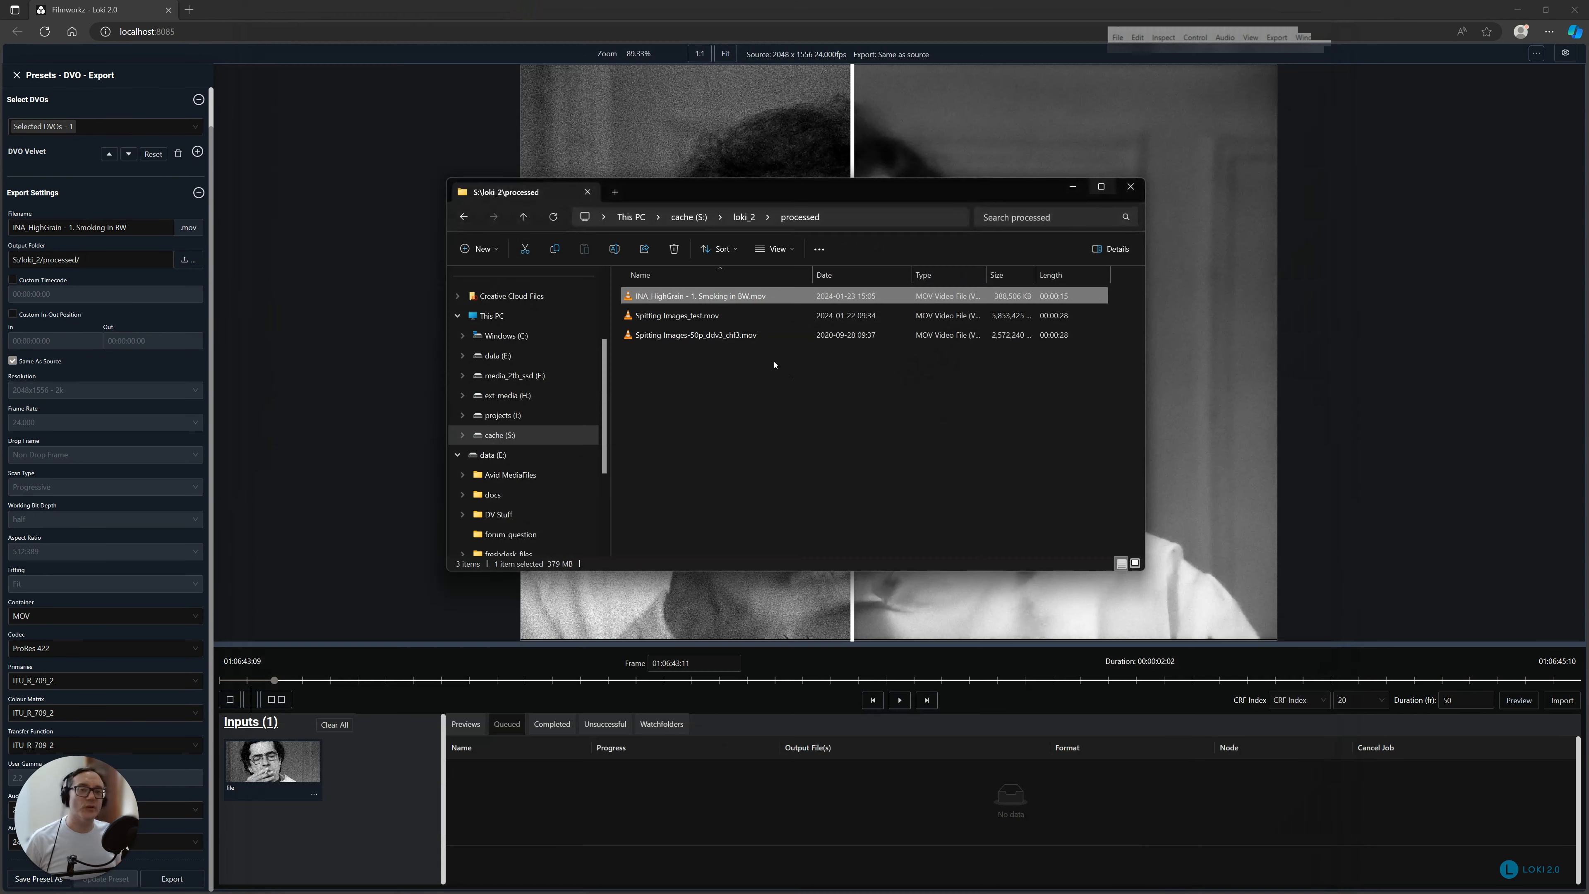